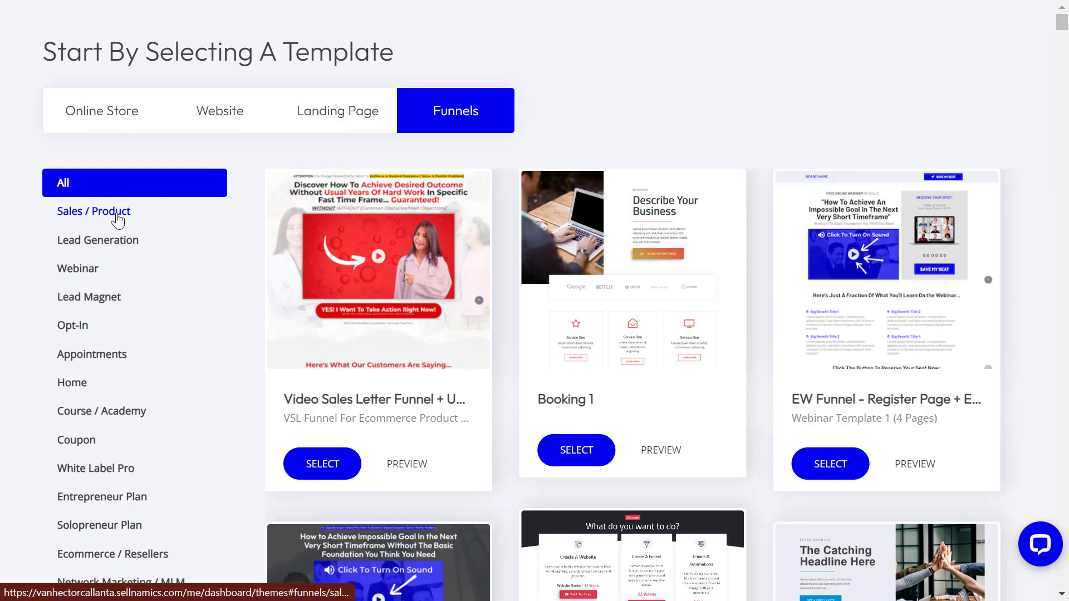
Step: Filter the funnel templates to Sales / Product and preview the body oil template with the "Catchy Product Or Service Headline", listing its funnel steps
{"action": "left_click", "coordinate": [117, 217]}
{"action": "scroll", "coordinate": [699, 328], "scroll_direction": "down", "scroll_amount": 15}
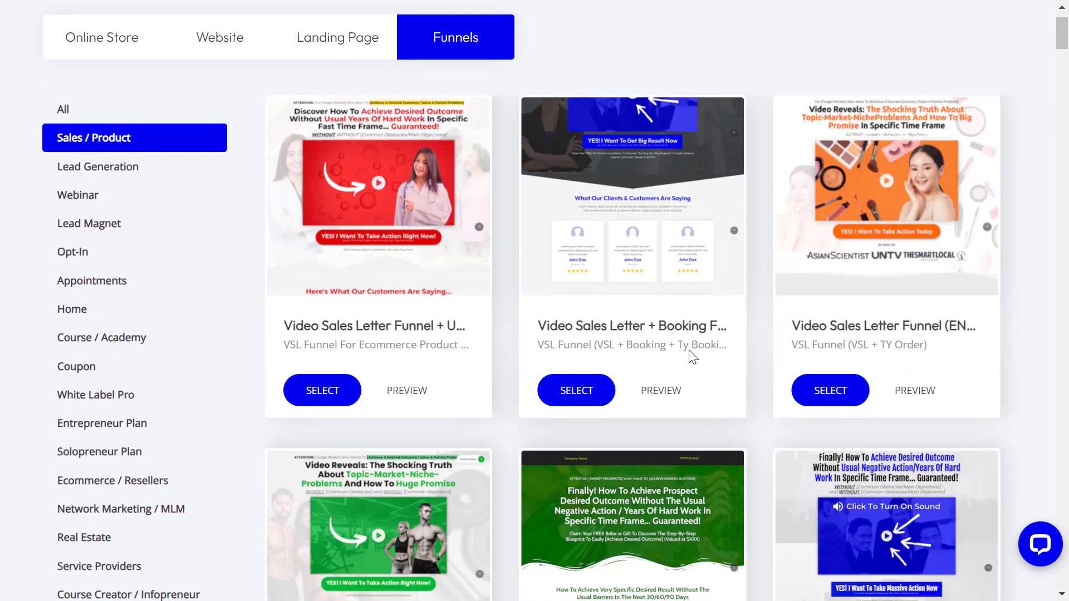
{"action": "scroll", "coordinate": [692, 354], "scroll_direction": "down", "scroll_amount": 15}
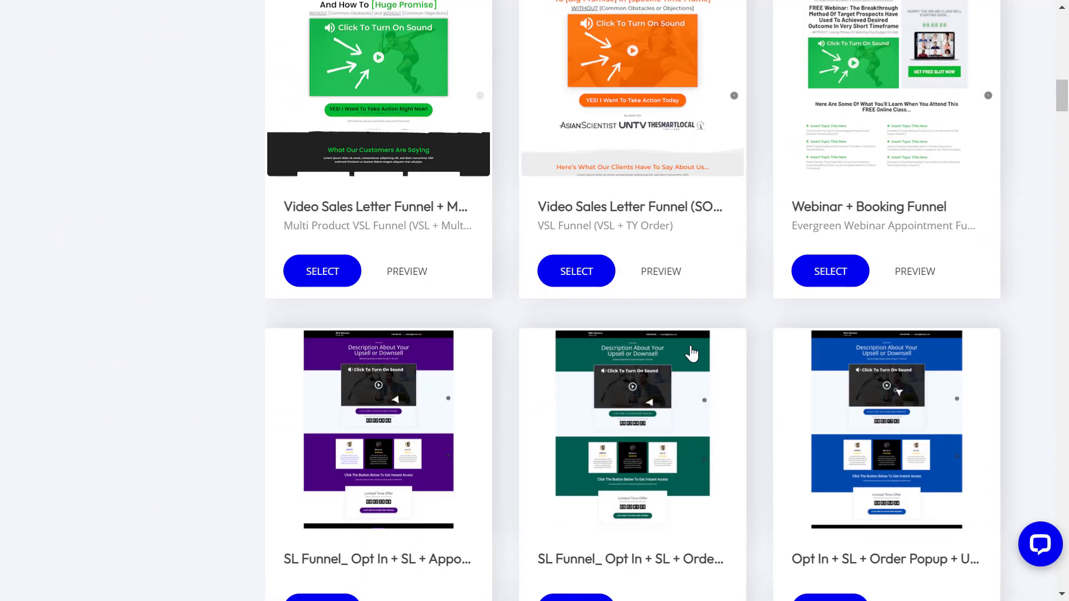
{"action": "scroll", "coordinate": [691, 352], "scroll_direction": "down", "scroll_amount": 10}
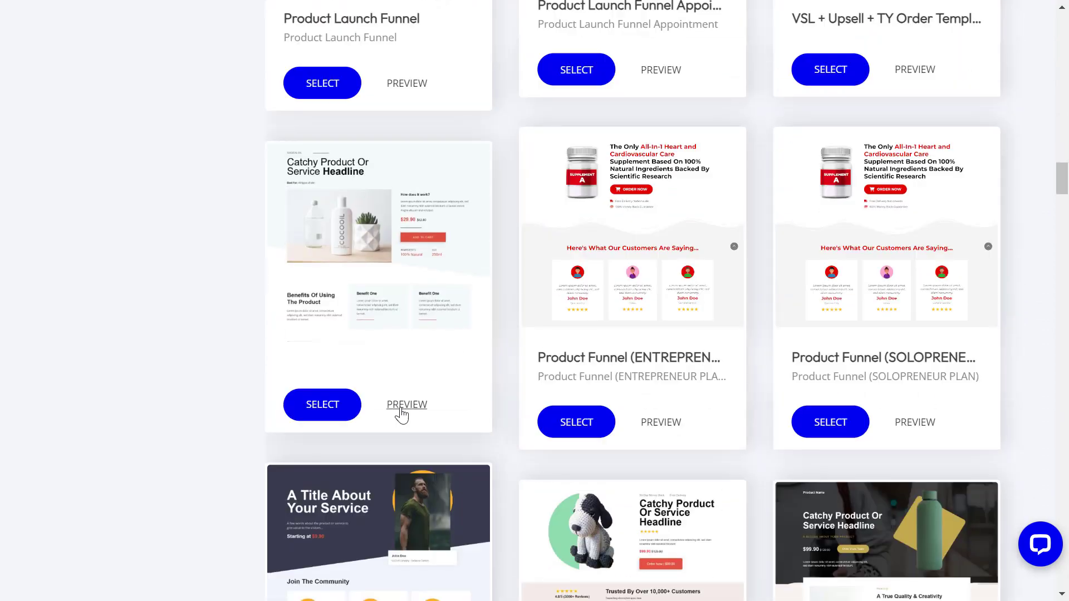
{"action": "left_click", "coordinate": [402, 412]}
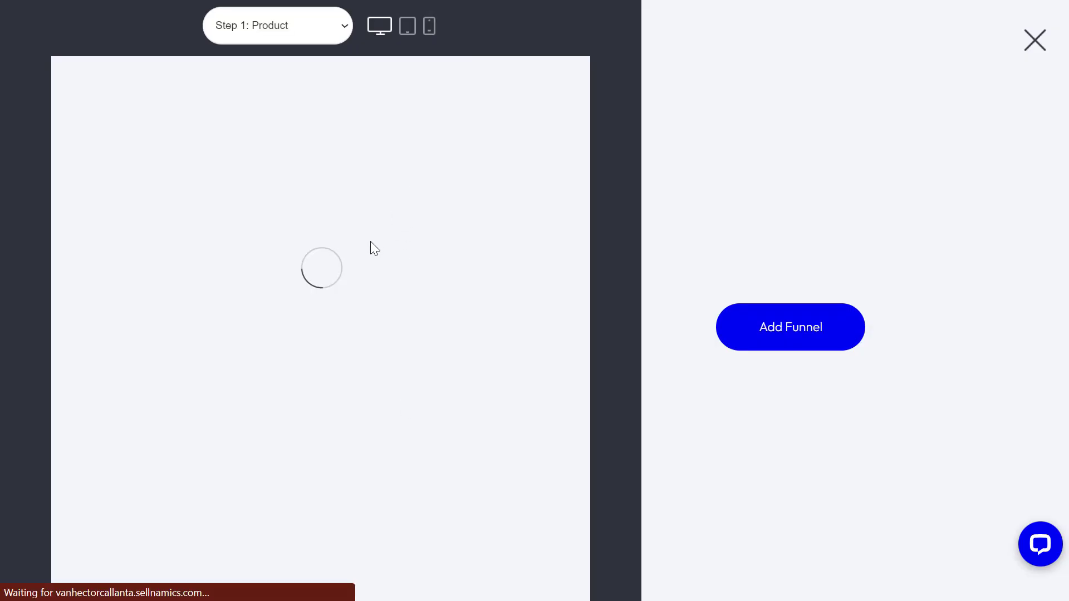
{"action": "left_click", "coordinate": [289, 29]}
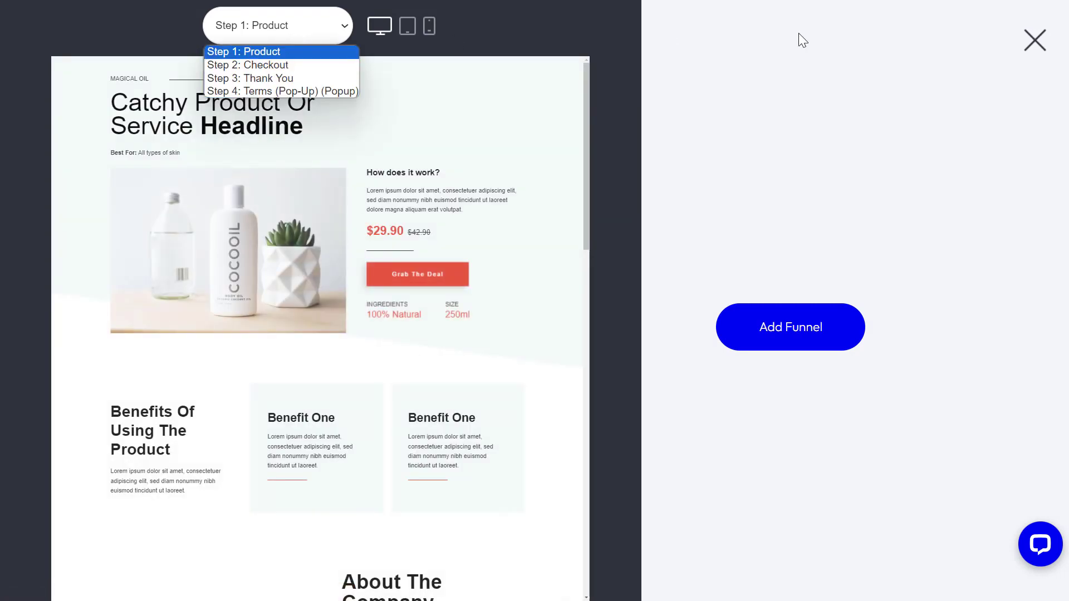
Step: Add the previewed product funnel with the title "Coconut Oil"
{"action": "left_click", "coordinate": [798, 323]}
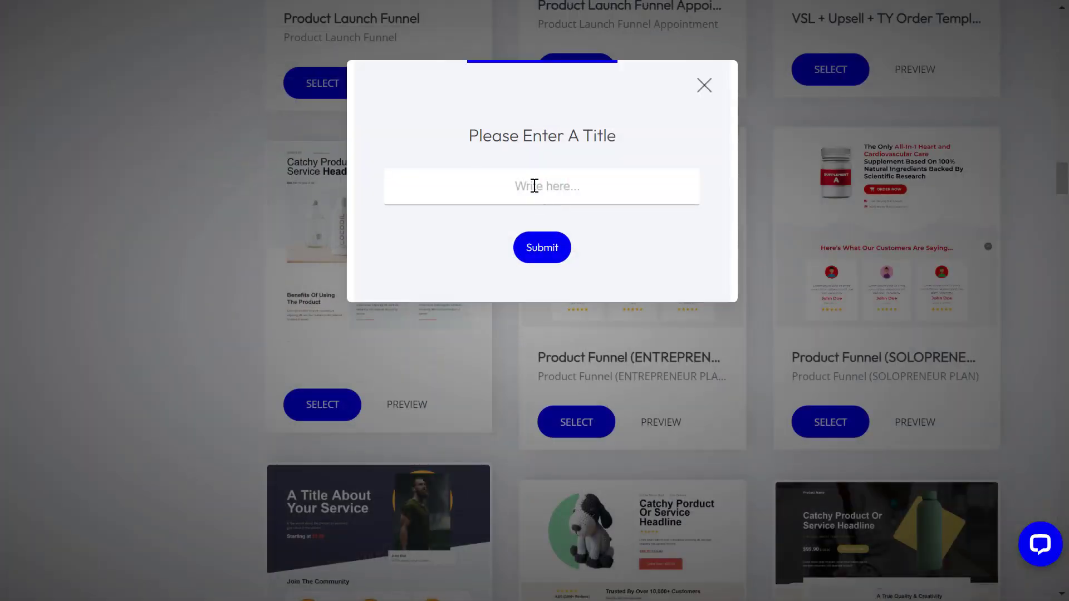
{"action": "type", "text": "Coconut Oil"}
{"action": "left_click", "coordinate": [538, 254]}
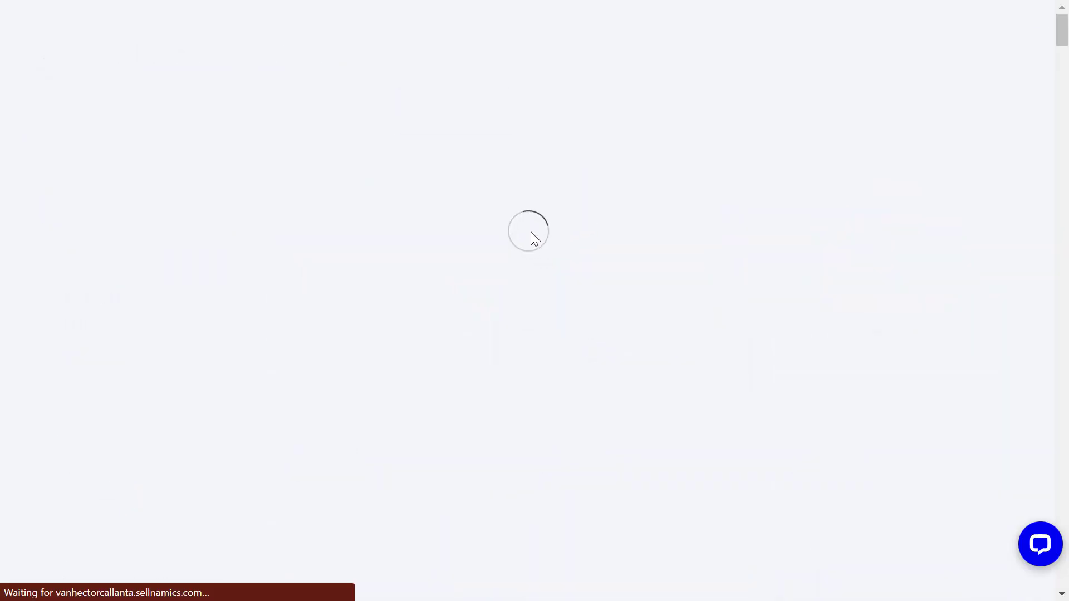
{"action": "scroll", "coordinate": [534, 238], "scroll_direction": "down", "scroll_amount": 1}
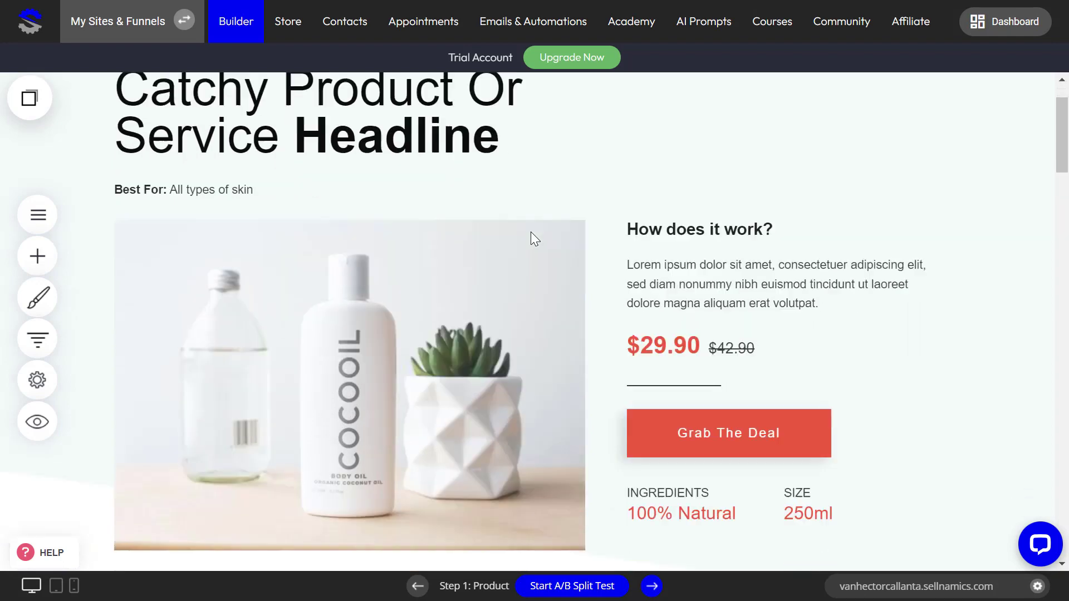
{"action": "scroll", "coordinate": [530, 232], "scroll_direction": "down", "scroll_amount": 5}
{"action": "scroll", "coordinate": [457, 345], "scroll_direction": "up", "scroll_amount": 5}
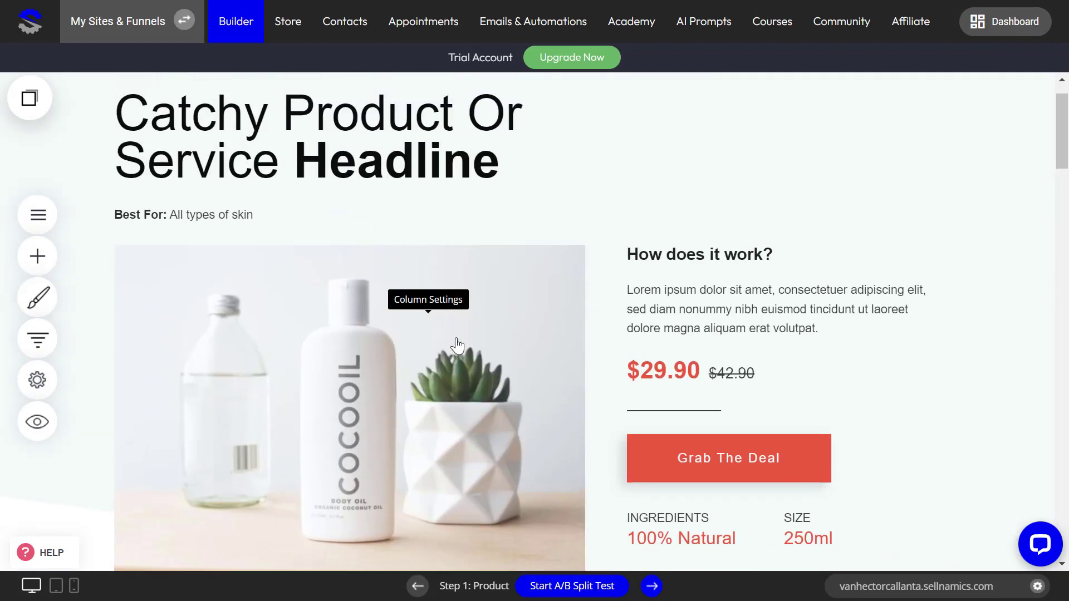
{"action": "scroll", "coordinate": [457, 345], "scroll_direction": "up", "scroll_amount": 1}
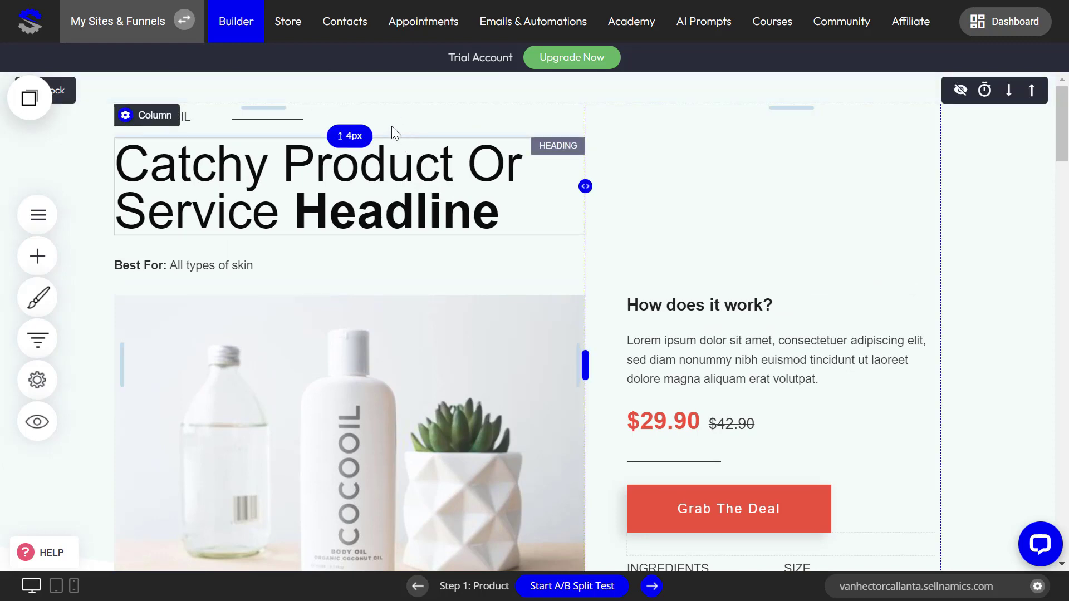
Step: Open the e-commerce store's settings and look over the store details form
{"action": "left_click", "coordinate": [288, 34]}
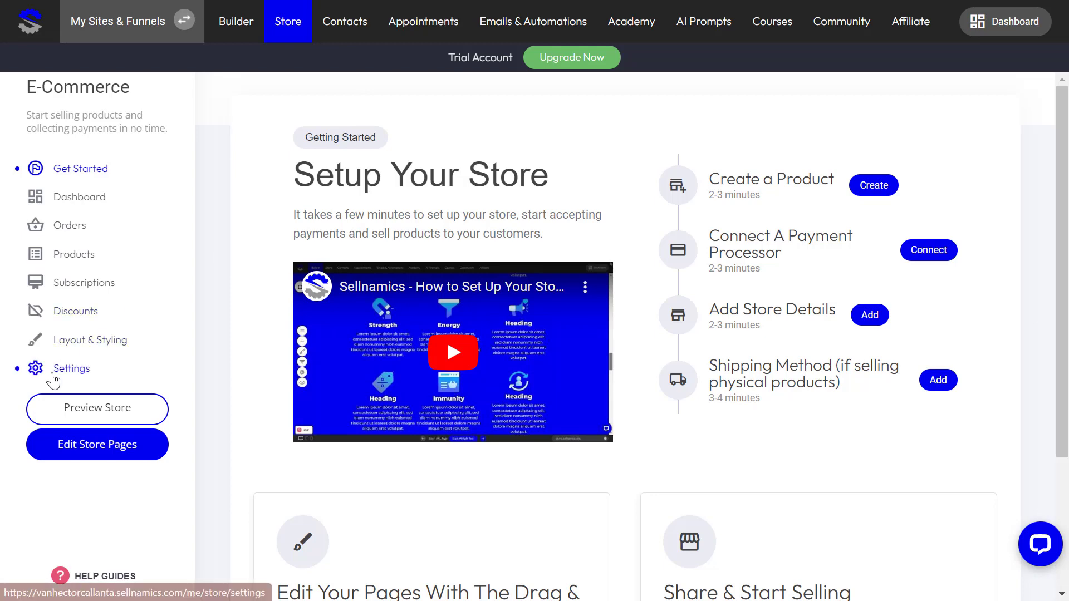
{"action": "left_click", "coordinate": [68, 372]}
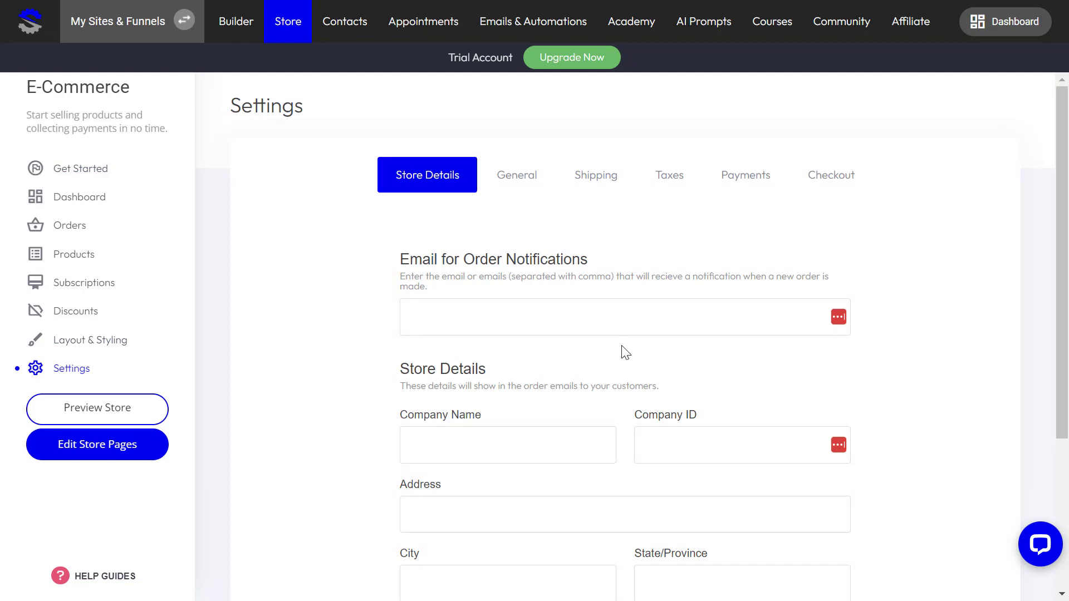
{"action": "scroll", "coordinate": [626, 350], "scroll_direction": "down", "scroll_amount": 4}
{"action": "scroll", "coordinate": [625, 351], "scroll_direction": "up", "scroll_amount": 4}
Step: Set the store's currency to Philippine Peso (₱) in the general settings and save the change
{"action": "left_click", "coordinate": [521, 185]}
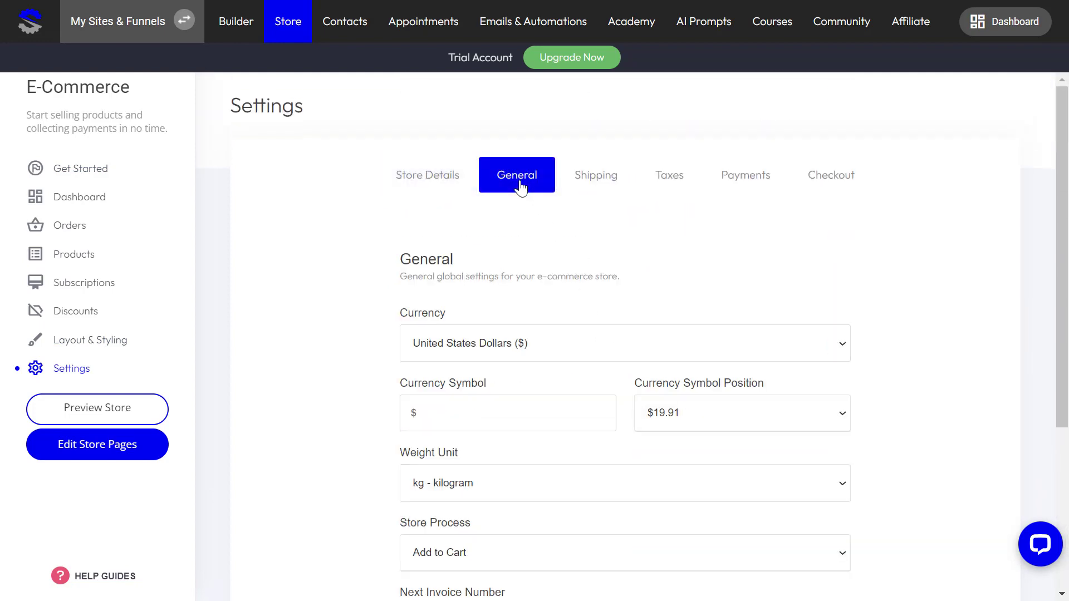
{"action": "left_click", "coordinate": [613, 338]}
{"action": "scroll", "coordinate": [619, 228], "scroll_direction": "down", "scroll_amount": 10}
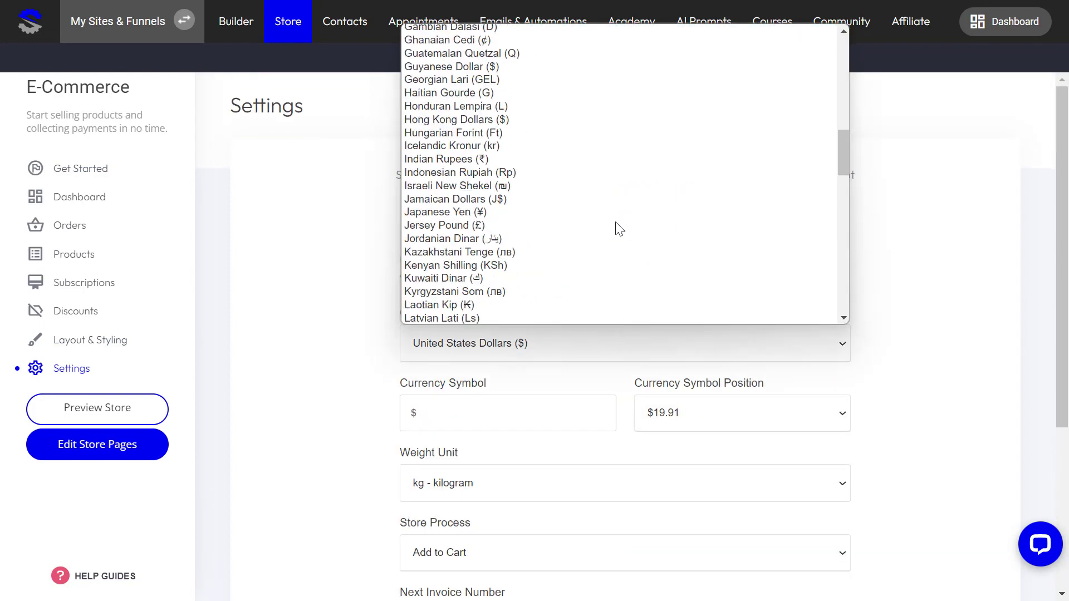
{"action": "scroll", "coordinate": [619, 229], "scroll_direction": "down", "scroll_amount": 15}
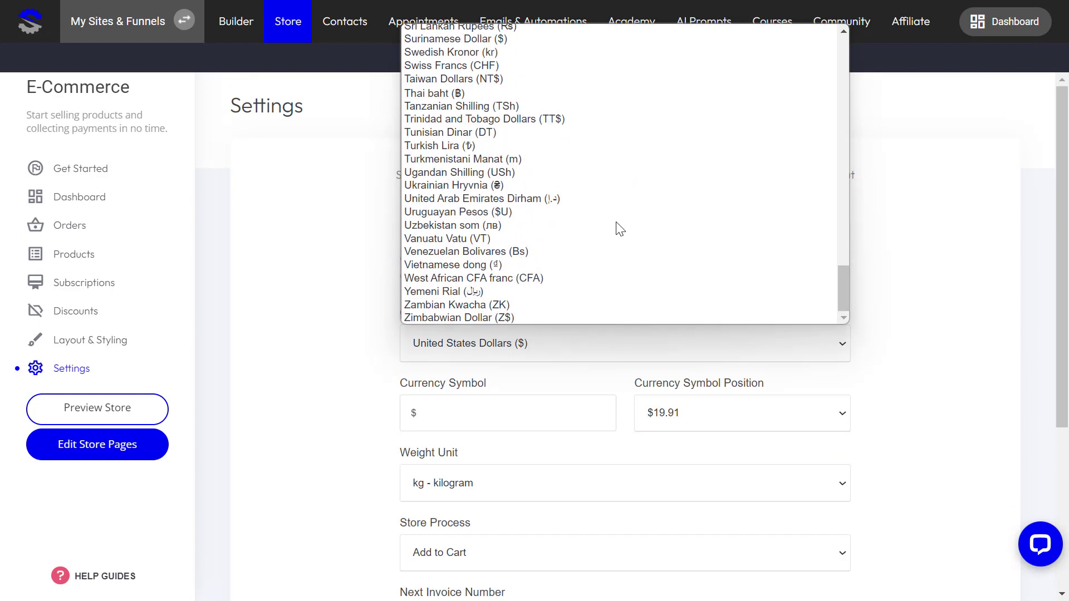
{"action": "scroll", "coordinate": [621, 228], "scroll_direction": "up", "scroll_amount": 12}
{"action": "scroll", "coordinate": [621, 228], "scroll_direction": "down", "scroll_amount": 4}
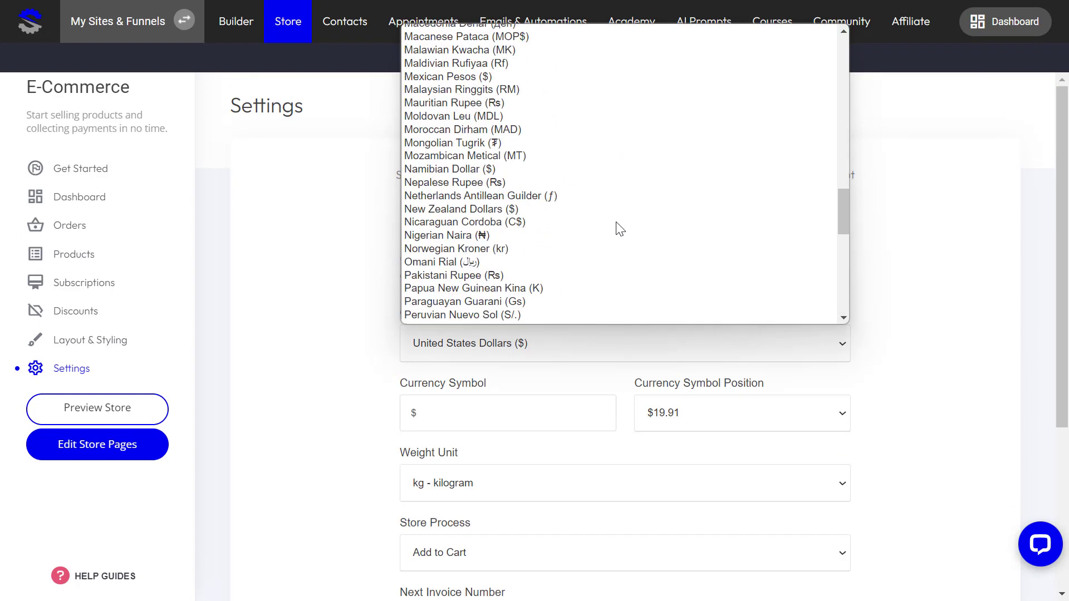
{"action": "scroll", "coordinate": [620, 228], "scroll_direction": "down", "scroll_amount": 4}
{"action": "left_click", "coordinate": [456, 162]}
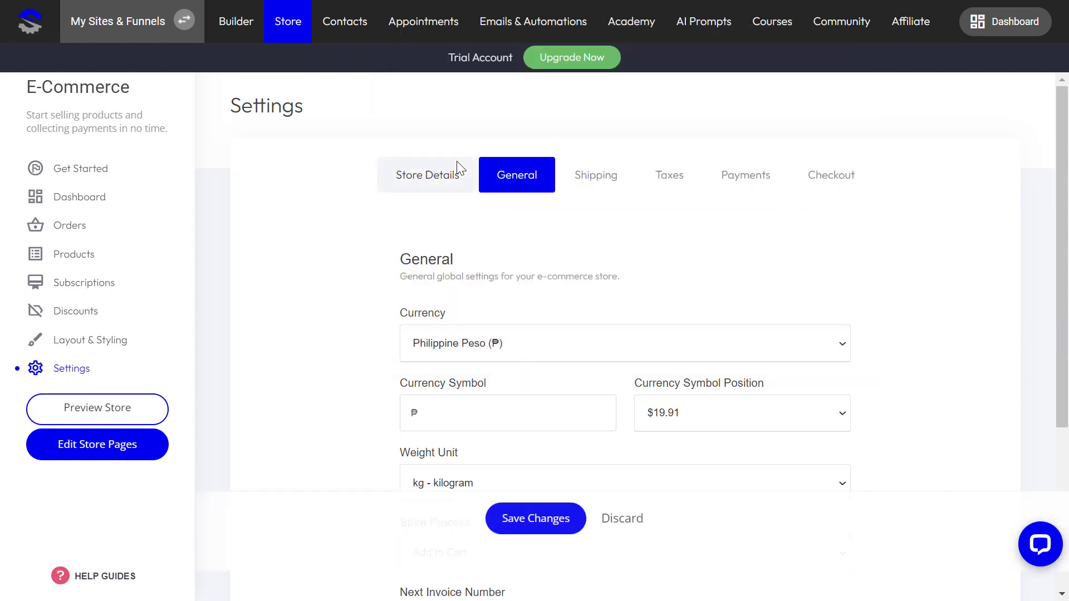
{"action": "scroll", "coordinate": [613, 329], "scroll_direction": "down", "scroll_amount": 4}
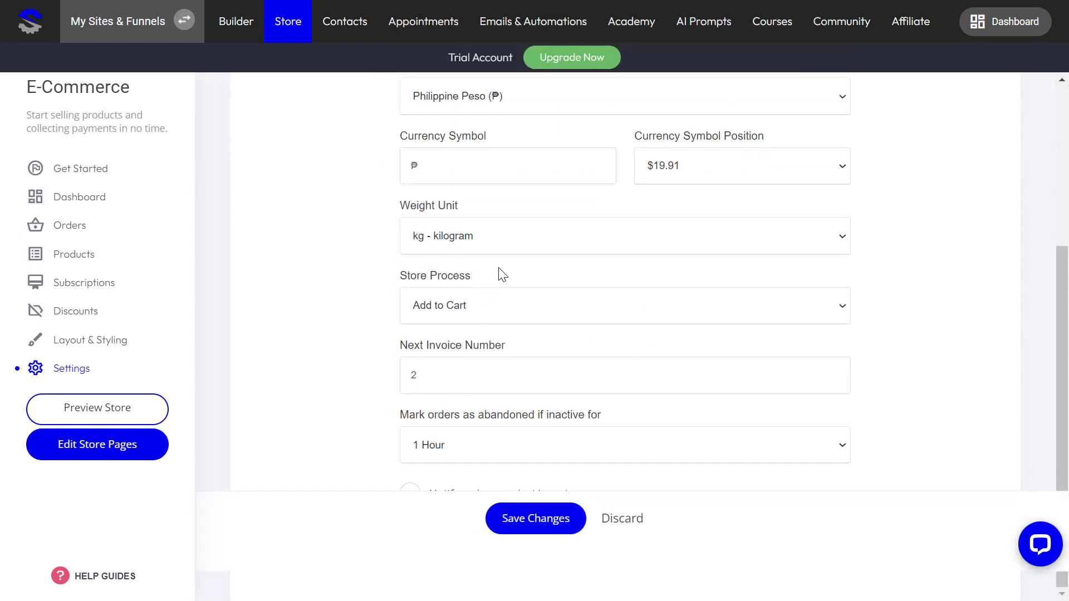
{"action": "left_click", "coordinate": [530, 517]}
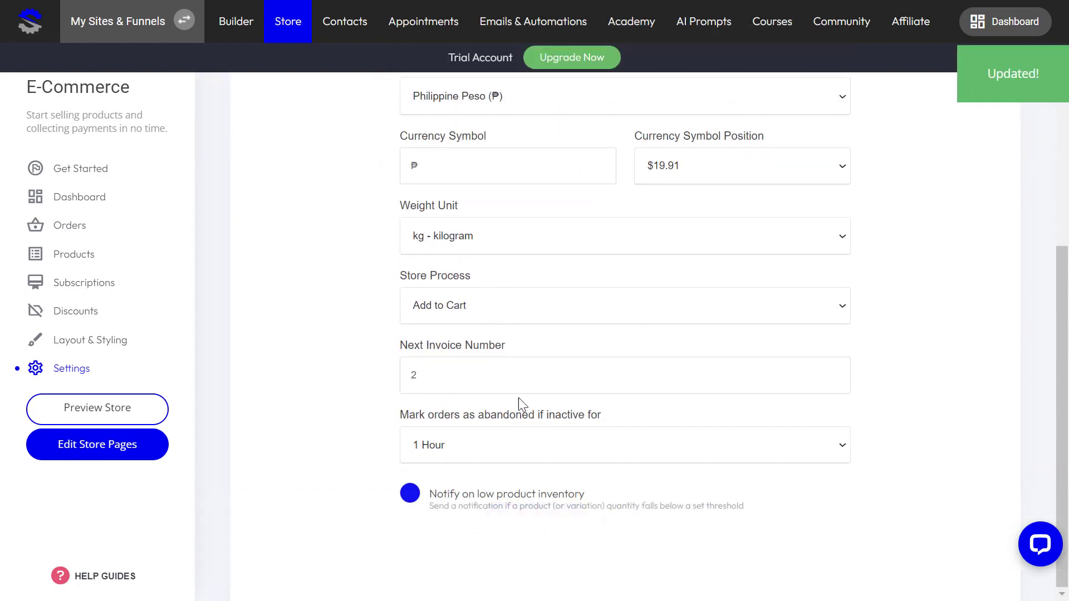
Step: Start a new shipping option for the store with its costs depending on Weight Range
{"action": "scroll", "coordinate": [519, 397], "scroll_direction": "up", "scroll_amount": 4}
{"action": "left_click", "coordinate": [601, 176]}
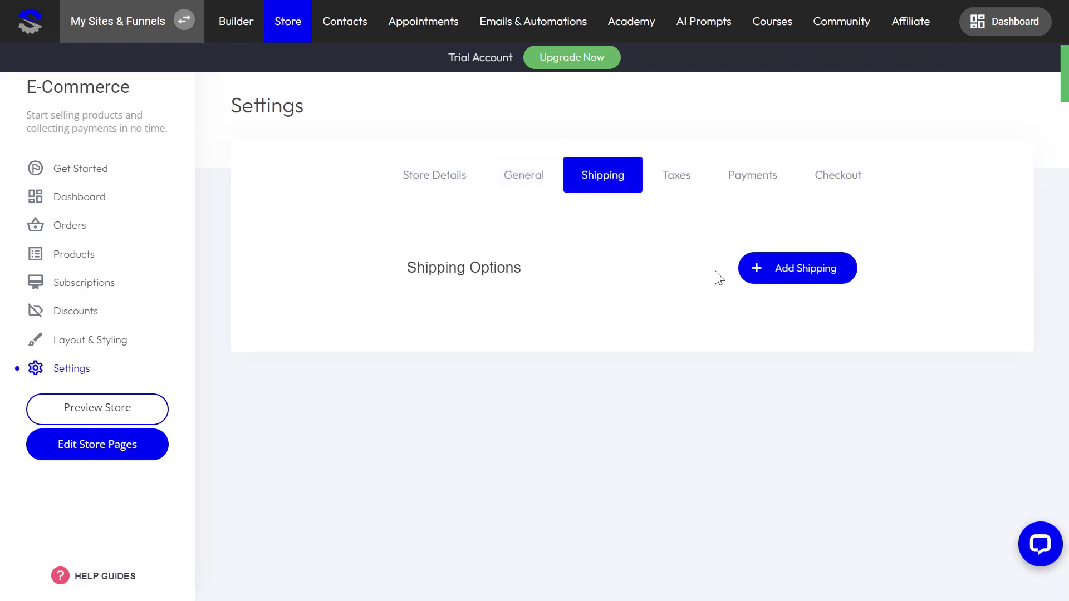
{"action": "left_click", "coordinate": [816, 268]}
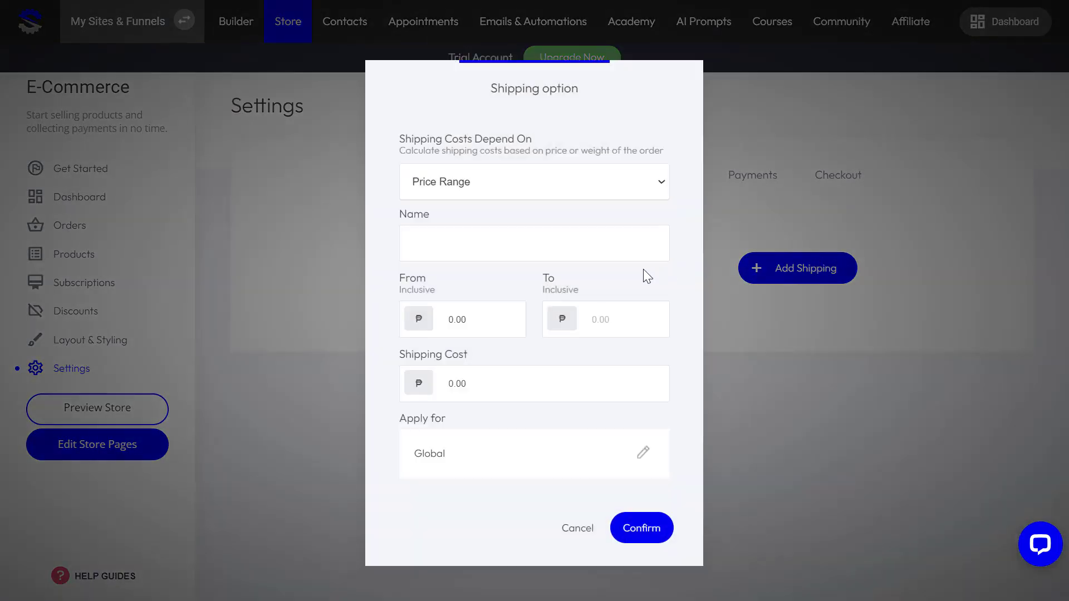
{"action": "left_click", "coordinate": [521, 187]}
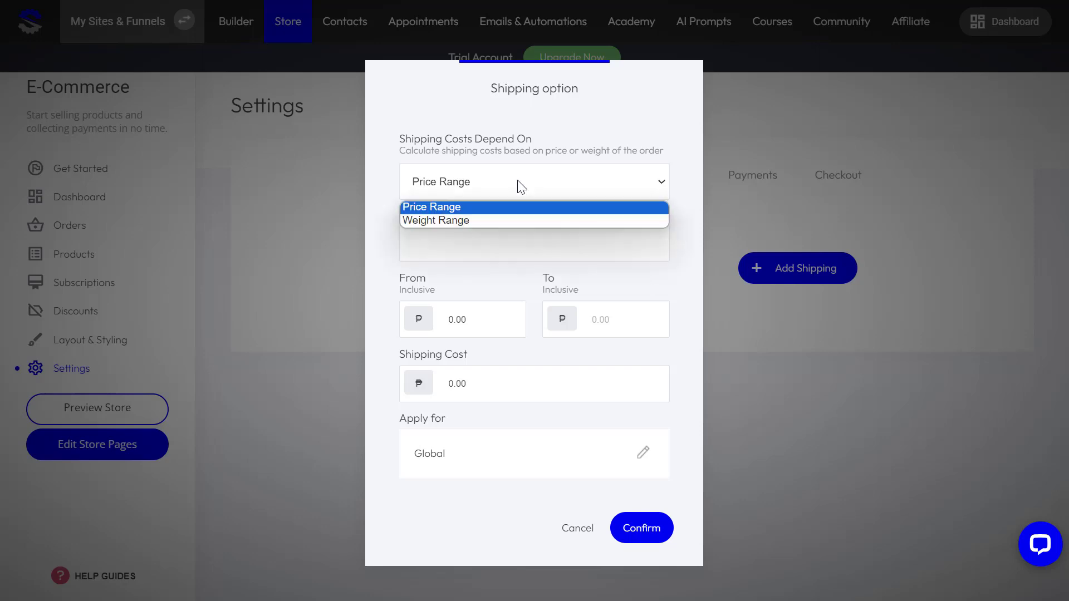
{"action": "left_click", "coordinate": [508, 223]}
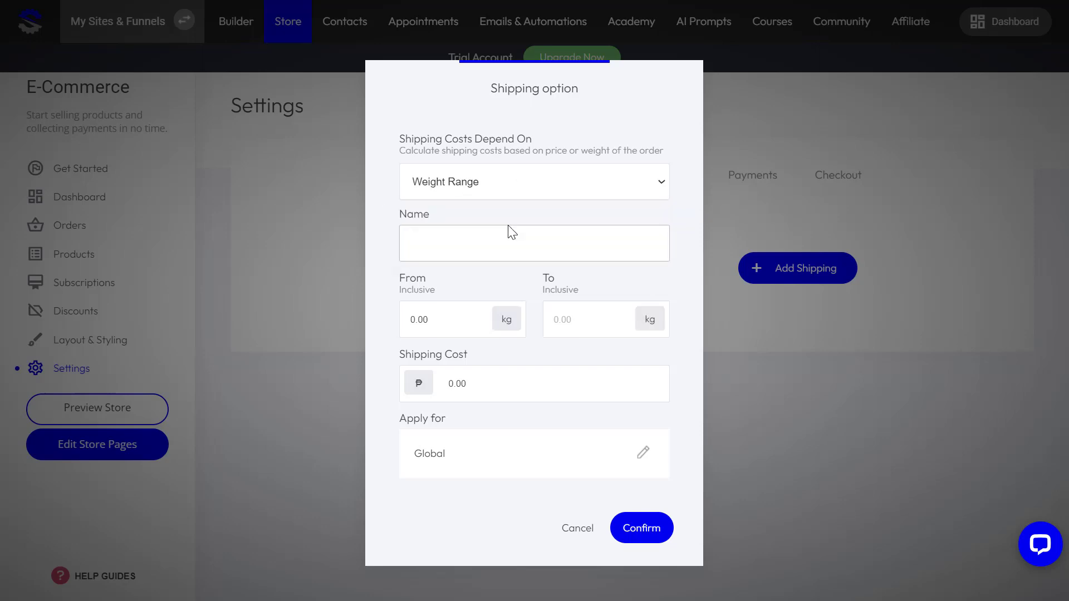
Step: Name the shipping option "Free Shipping" and set the upper end of its weight range to 1 kg
{"action": "left_click", "coordinate": [505, 243]}
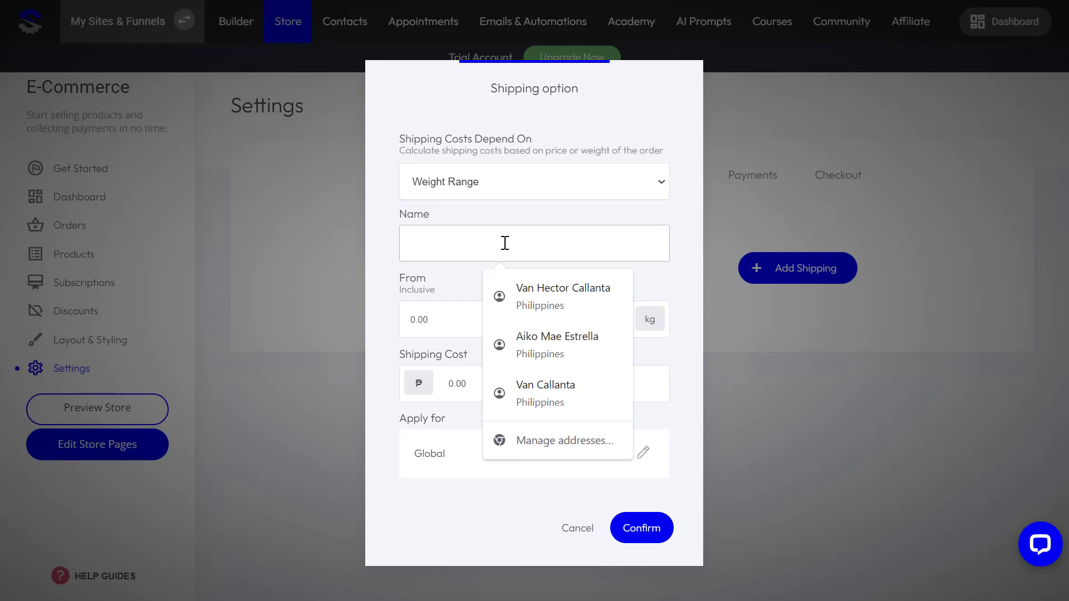
{"action": "type", "text": "Fee"}
{"action": "key", "text": "BackSpace"}
{"action": "type", "text": "re"}
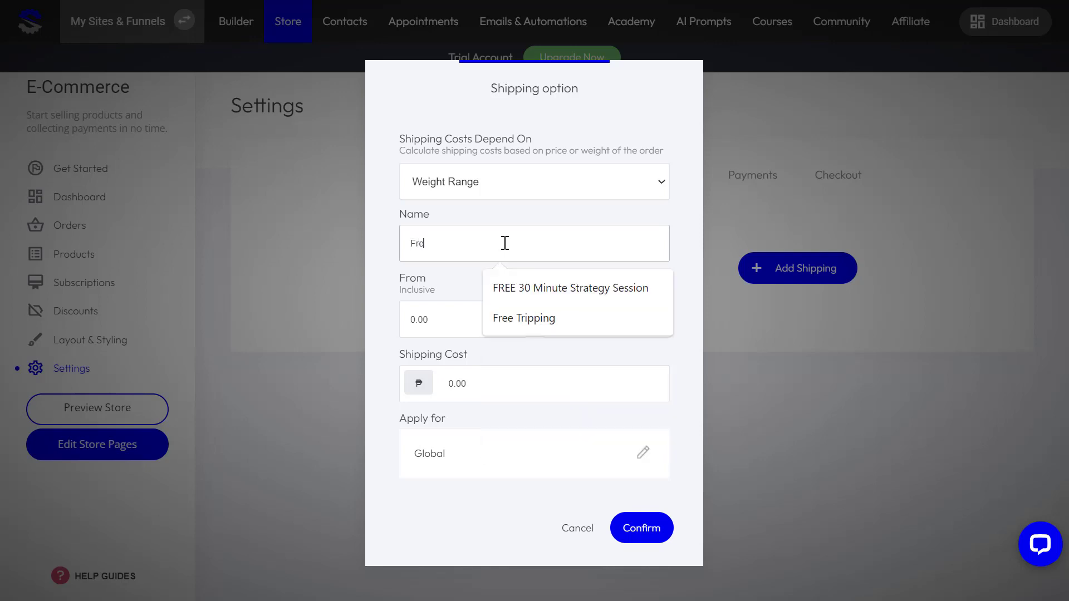
{"action": "type", "text": "e SHI"}
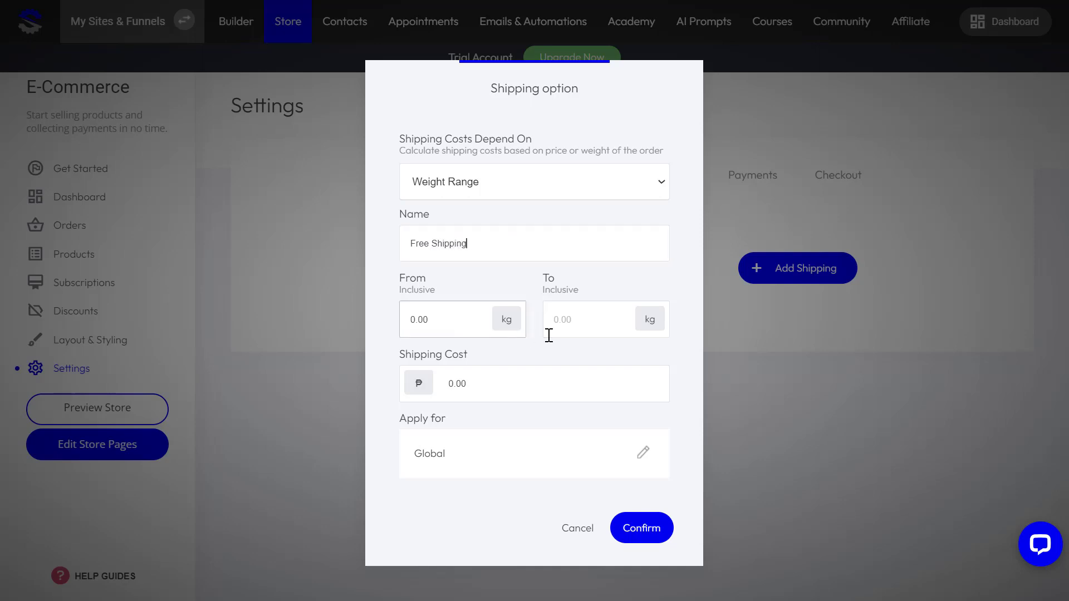
{"action": "type", "text": "1"}
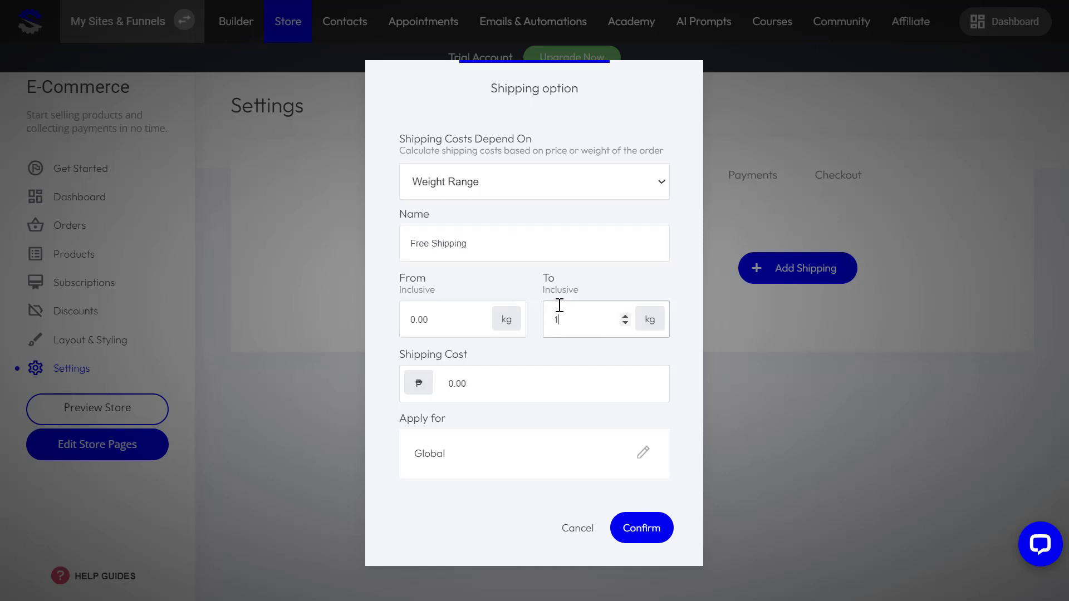
{"action": "left_click", "coordinate": [490, 282]}
Step: Apply the Free Shipping option to the Philippines only and confirm the new shipping option
{"action": "left_click", "coordinate": [643, 452]}
{"action": "scroll", "coordinate": [527, 337], "scroll_direction": "down", "scroll_amount": 5}
{"action": "scroll", "coordinate": [526, 337], "scroll_direction": "down", "scroll_amount": 20}
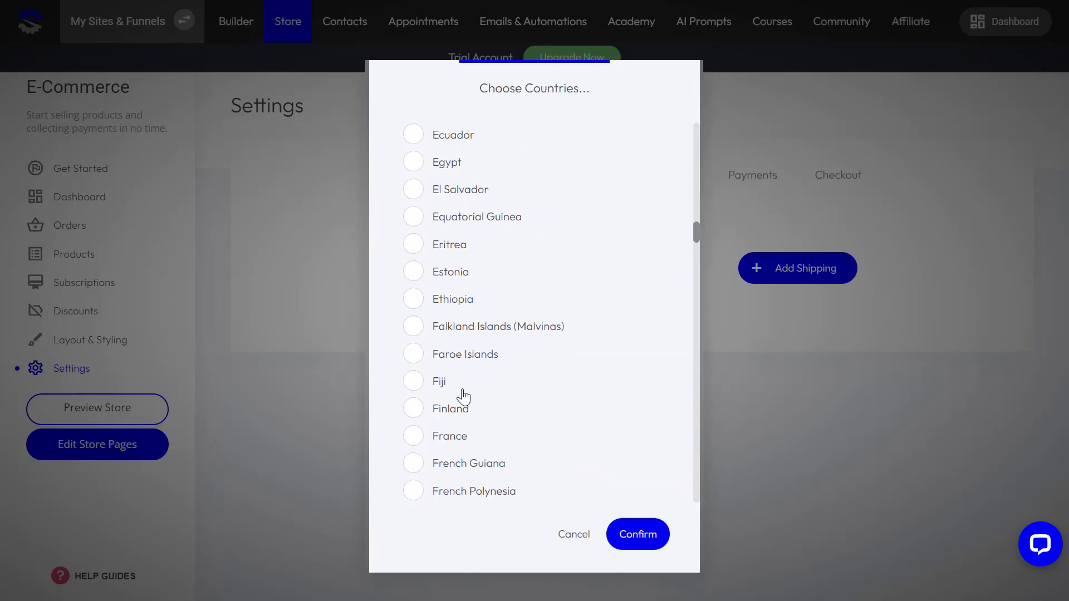
{"action": "scroll", "coordinate": [462, 389], "scroll_direction": "down", "scroll_amount": 8}
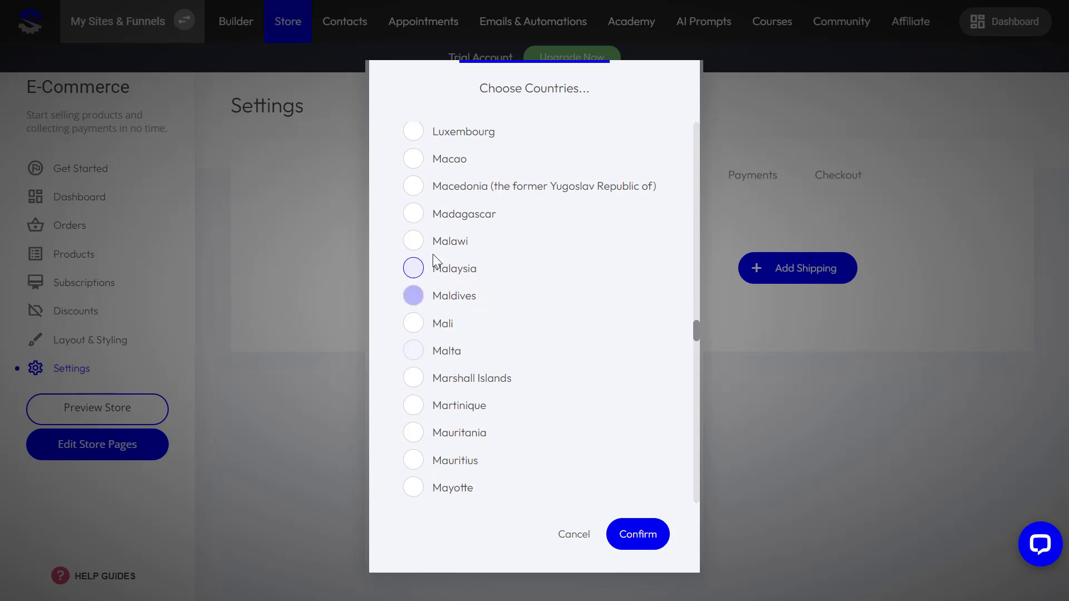
{"action": "scroll", "coordinate": [419, 390], "scroll_direction": "down", "scroll_amount": 6}
{"action": "scroll", "coordinate": [424, 409], "scroll_direction": "down", "scroll_amount": 10}
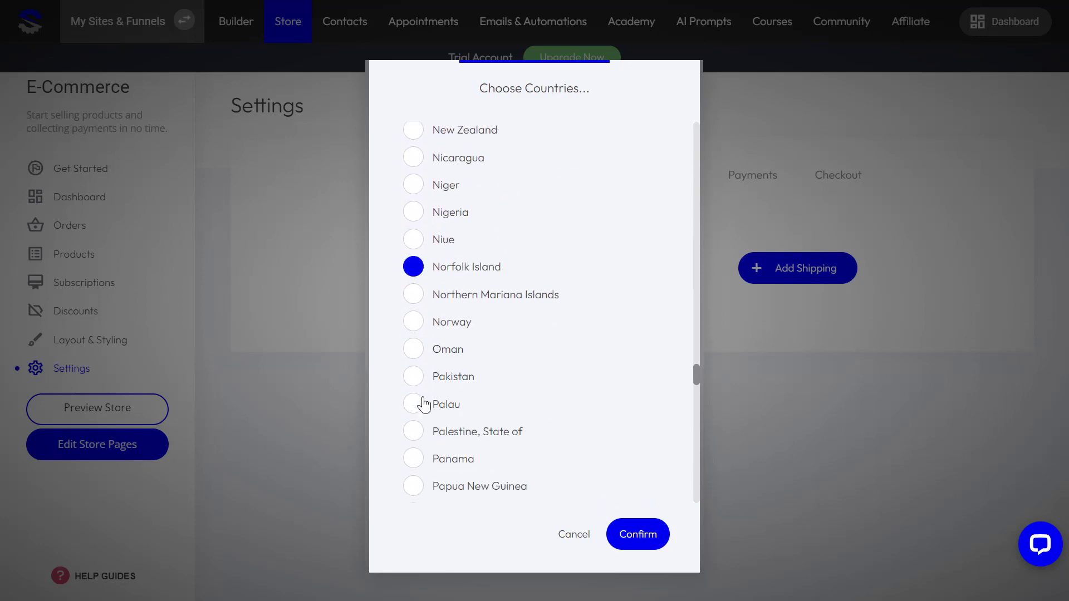
{"action": "scroll", "coordinate": [431, 410], "scroll_direction": "down", "scroll_amount": 3}
{"action": "left_click", "coordinate": [413, 363]}
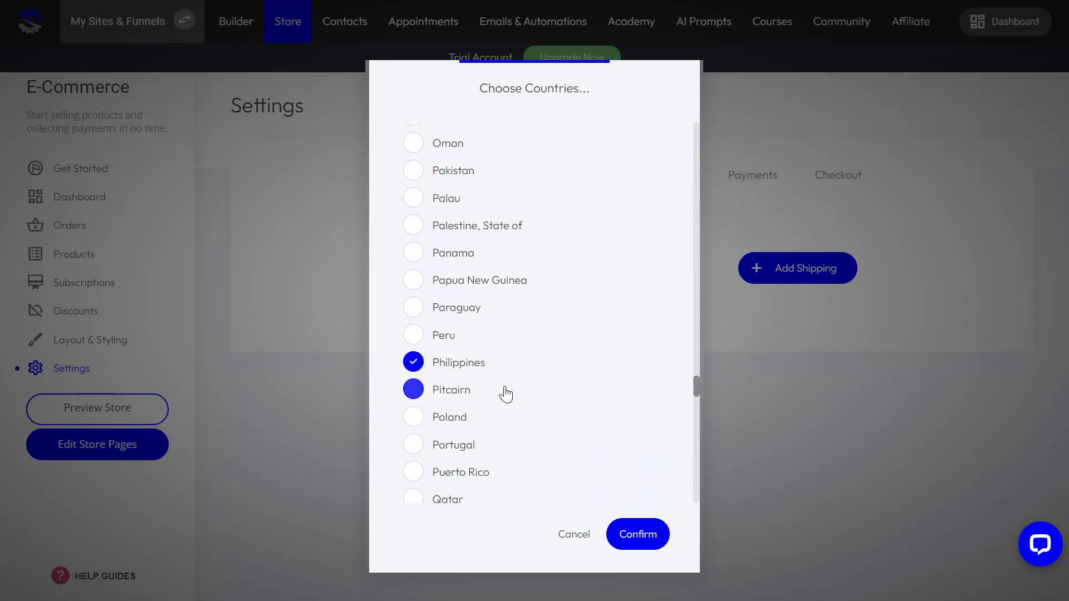
{"action": "left_click", "coordinate": [638, 535]}
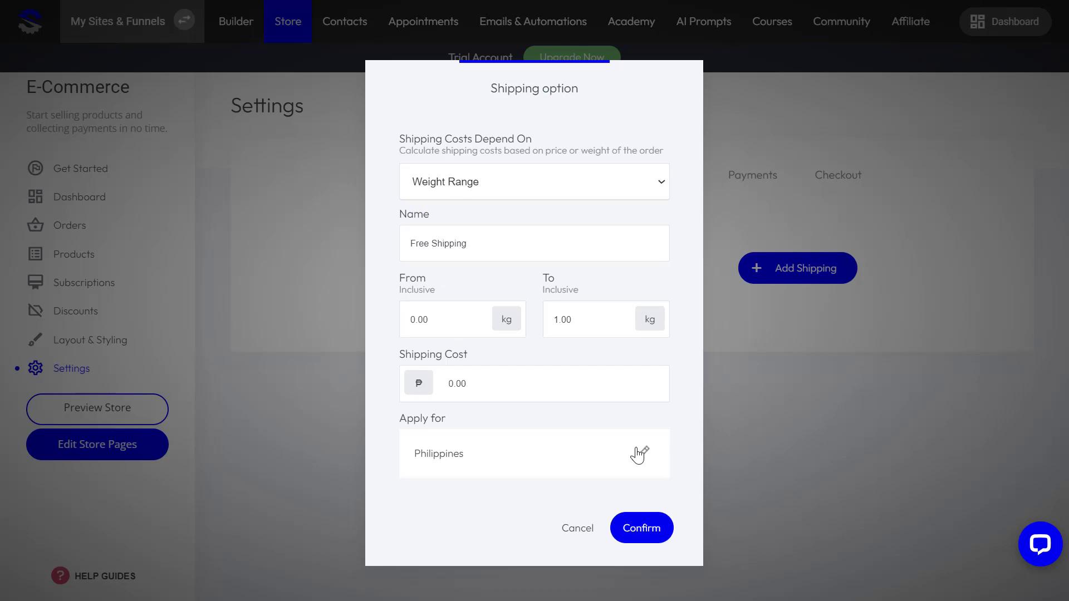
{"action": "left_click", "coordinate": [650, 527]}
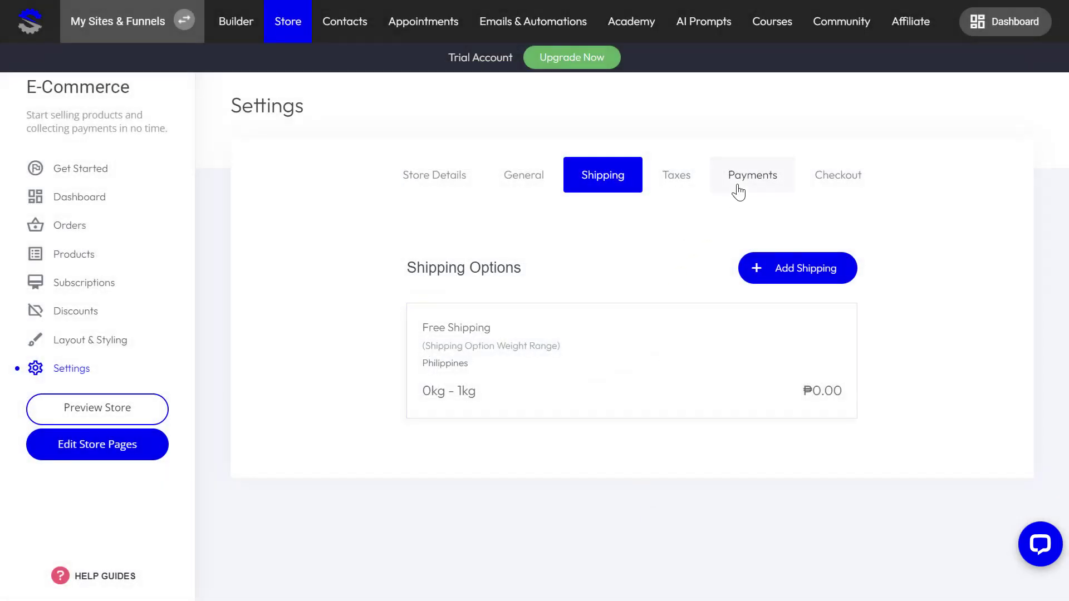
Step: Add Cash on Delivery as a payment provider for the store
{"action": "left_click", "coordinate": [740, 189]}
{"action": "left_click", "coordinate": [650, 353]}
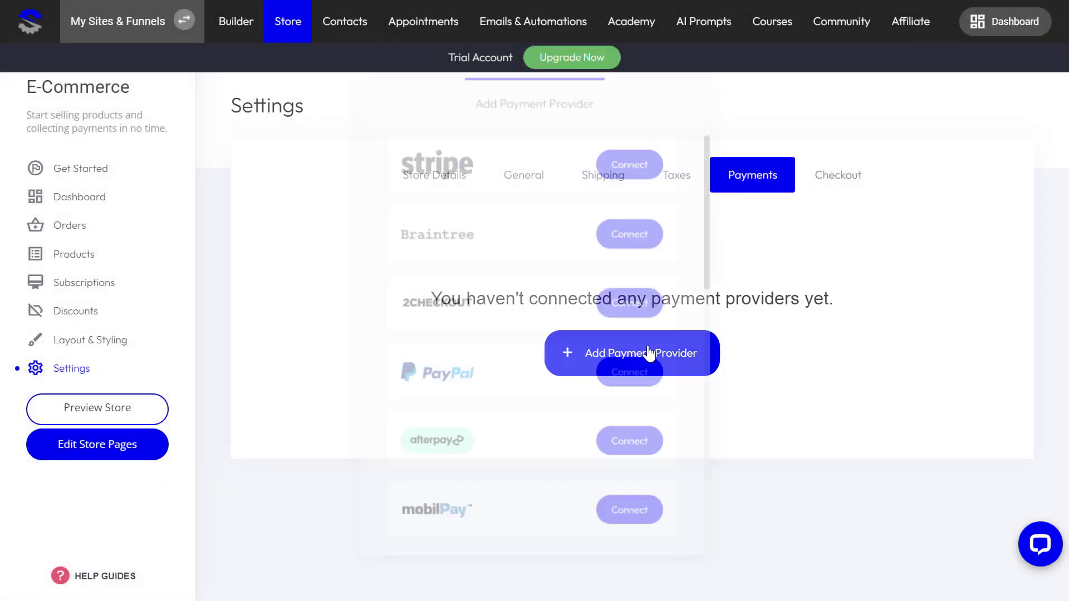
{"action": "left_click_drag", "start_coordinate": [719, 204], "coordinate": [720, 504]}
{"action": "left_click", "coordinate": [653, 426]}
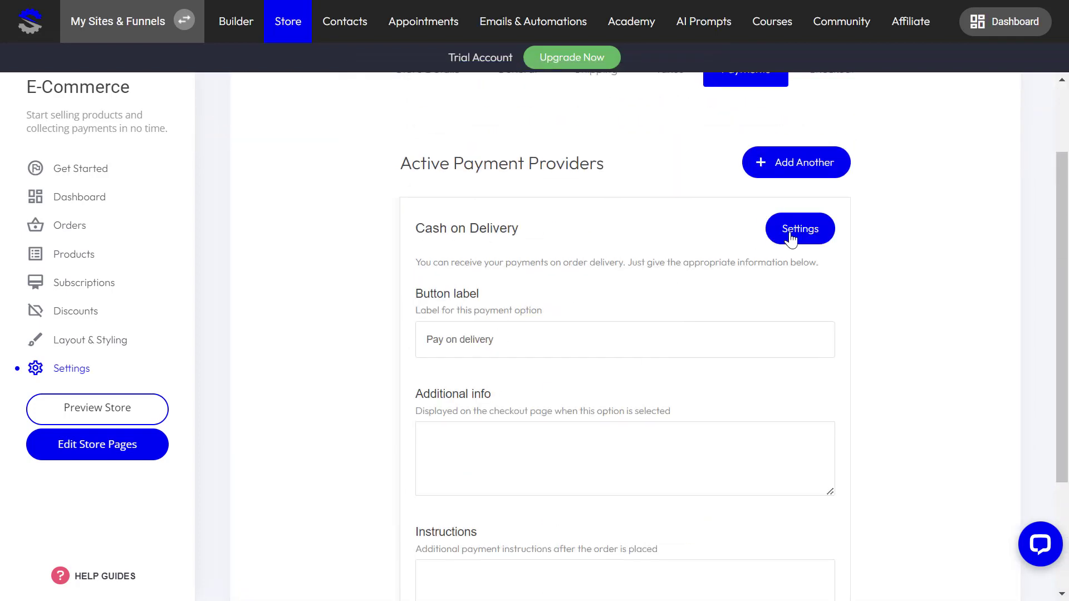
Step: Add Bank Transfer as another payment provider for the store
{"action": "left_click", "coordinate": [795, 233]}
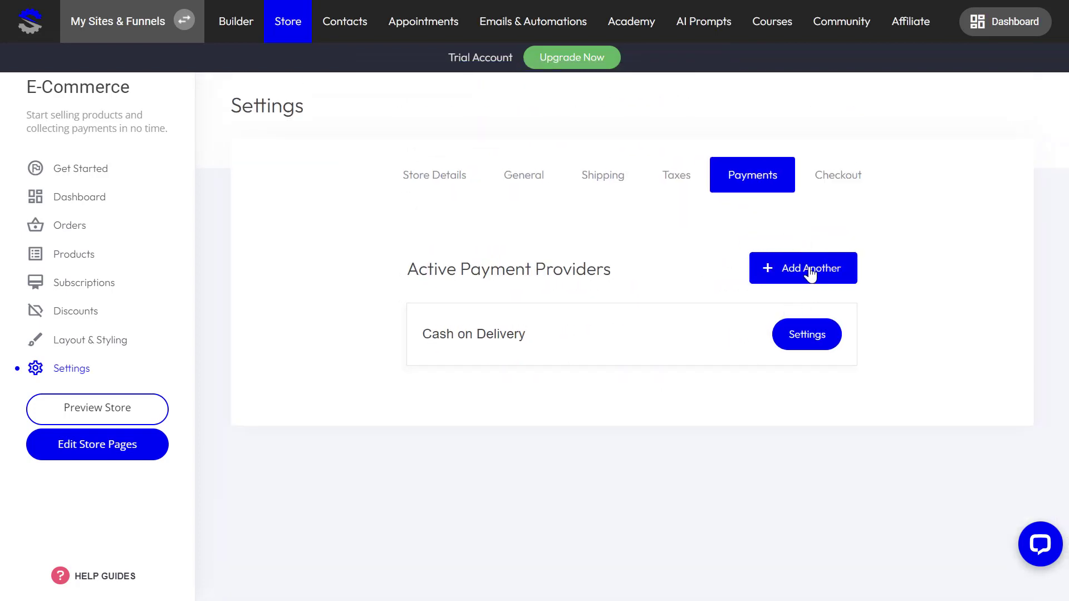
{"action": "left_click", "coordinate": [811, 270]}
{"action": "scroll", "coordinate": [544, 405], "scroll_direction": "down", "scroll_amount": 10}
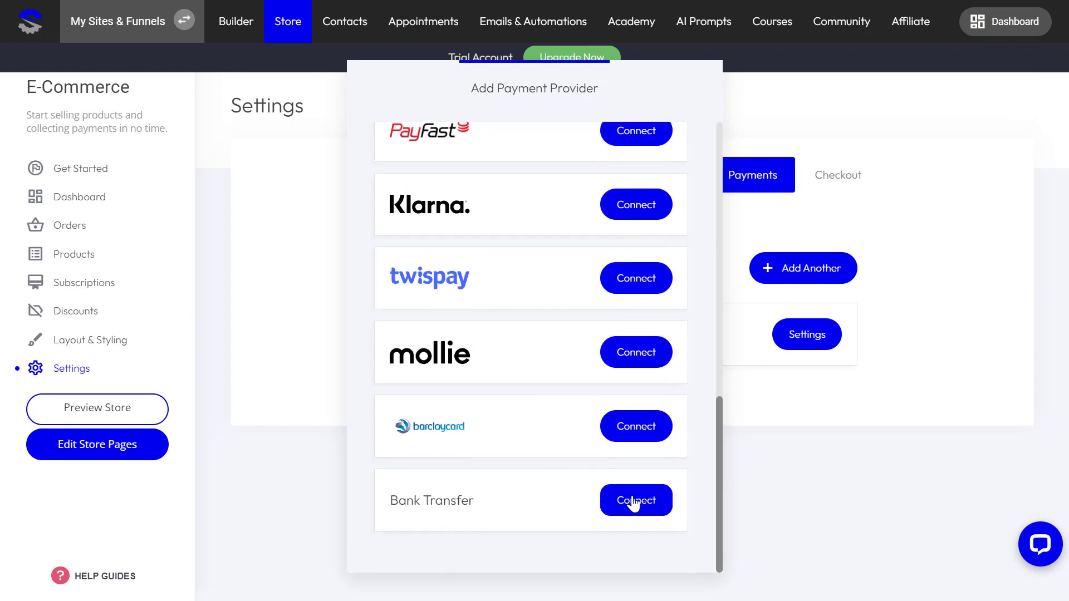
{"action": "left_click", "coordinate": [635, 502]}
Step: Set the Bank Transfer option's button label to "Bank Transfer / Gcash" and collapse its settings
{"action": "left_click", "coordinate": [515, 173]}
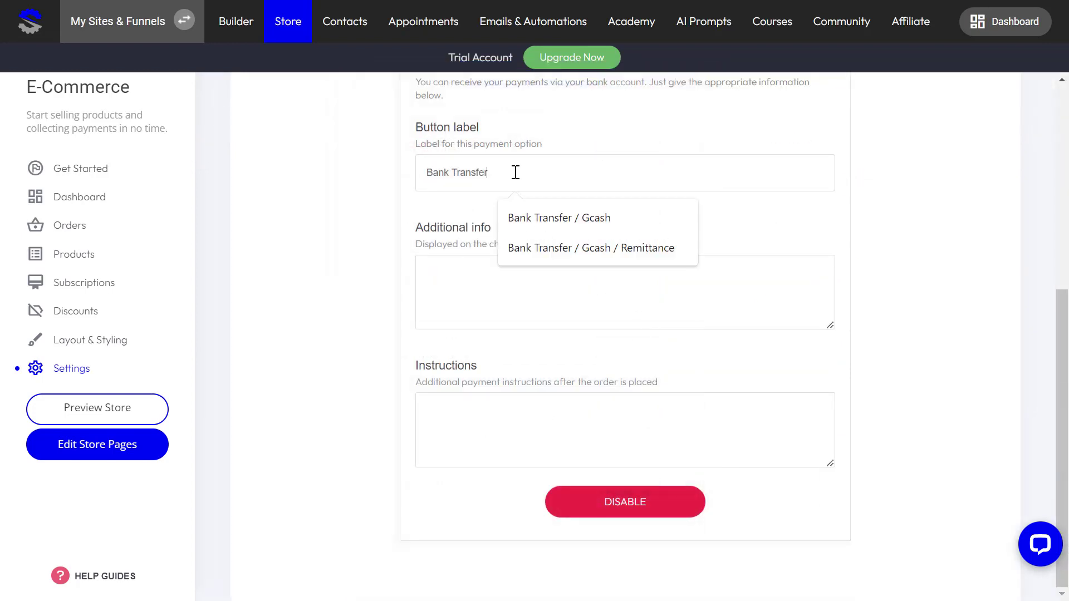
{"action": "left_click", "coordinate": [600, 223]}
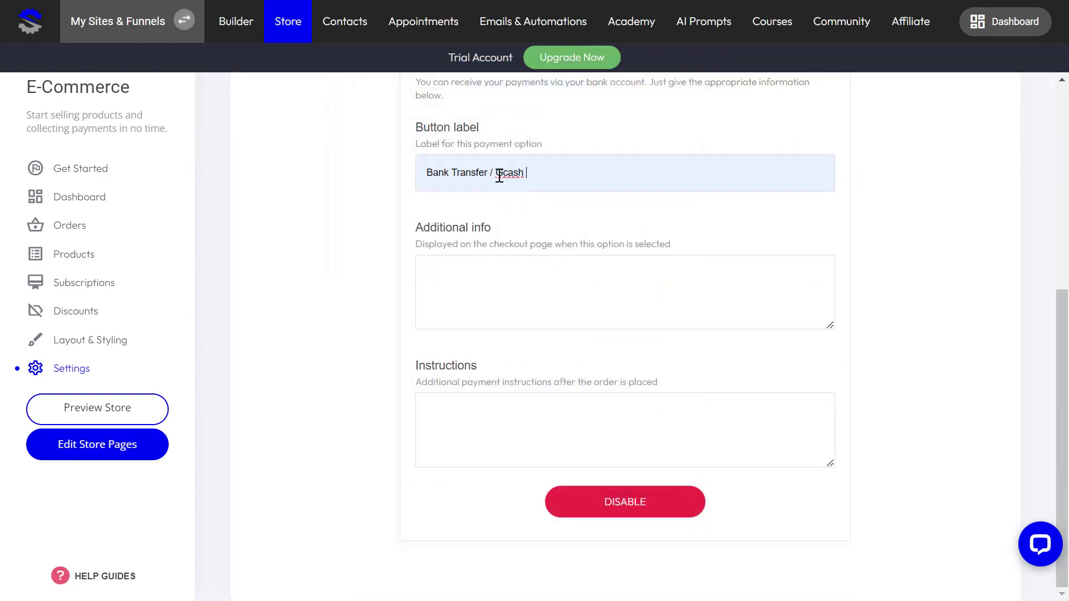
{"action": "left_click", "coordinate": [485, 301]}
{"action": "scroll", "coordinate": [535, 300], "scroll_direction": "up", "scroll_amount": 6}
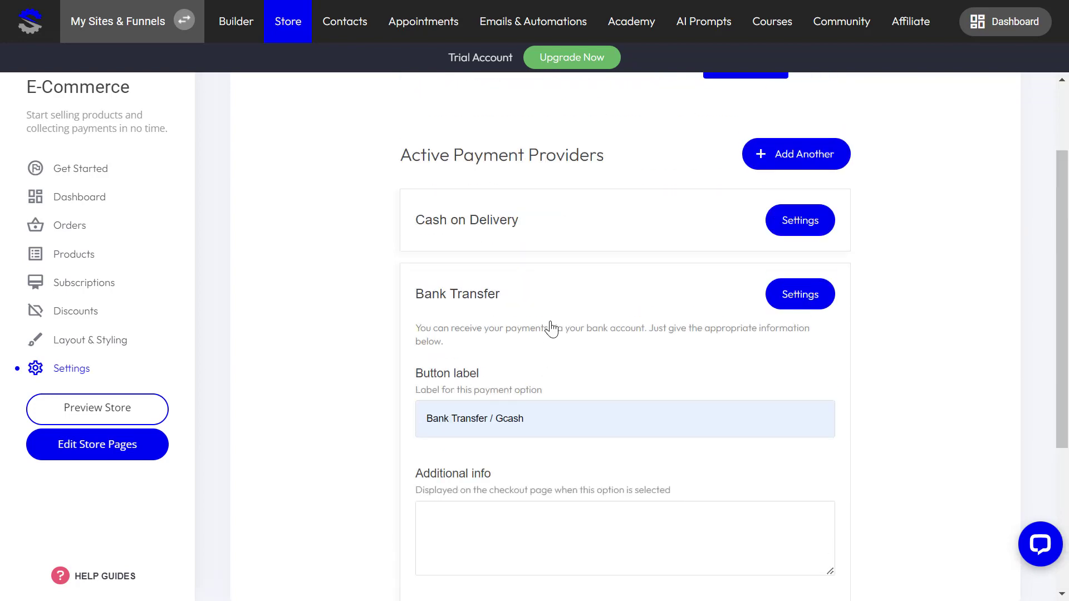
{"action": "scroll", "coordinate": [724, 335], "scroll_direction": "down", "scroll_amount": 3}
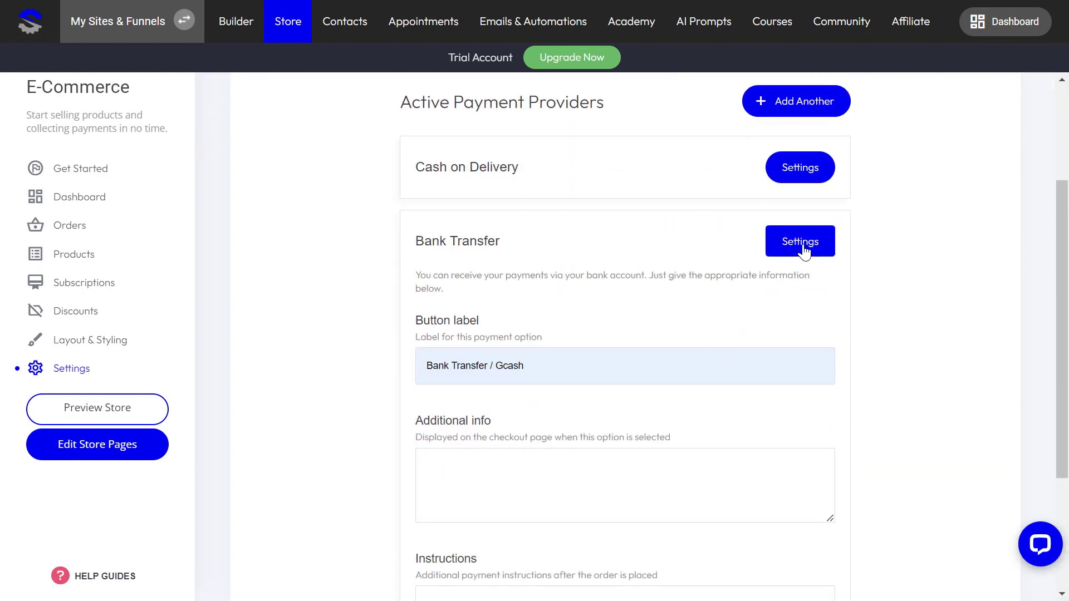
{"action": "left_click", "coordinate": [802, 245]}
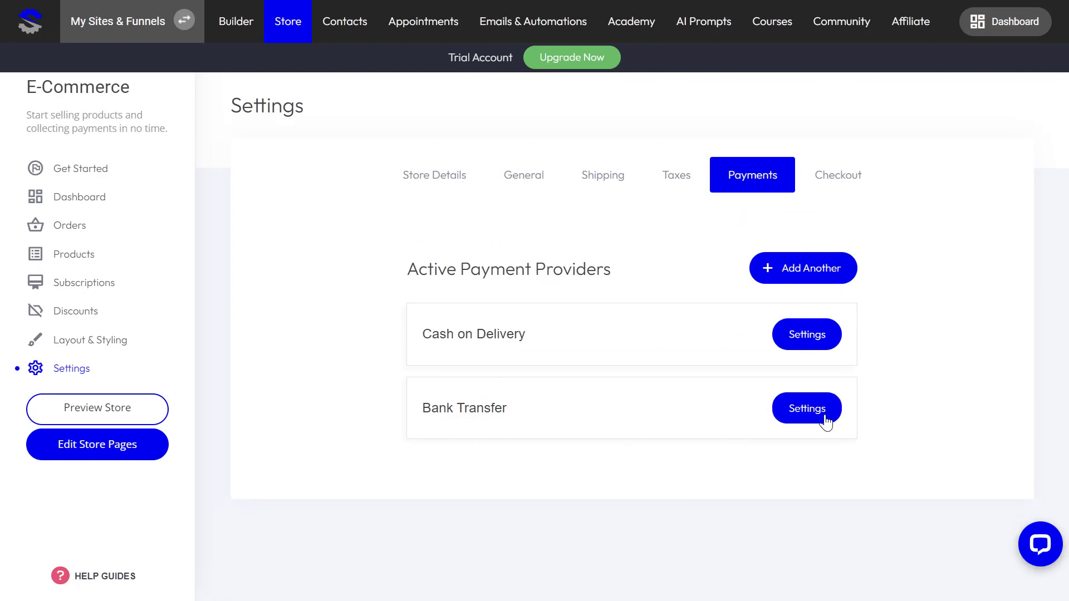
Step: Create a new physical product in the store titled "Coconut Oil"
{"action": "left_click", "coordinate": [74, 257]}
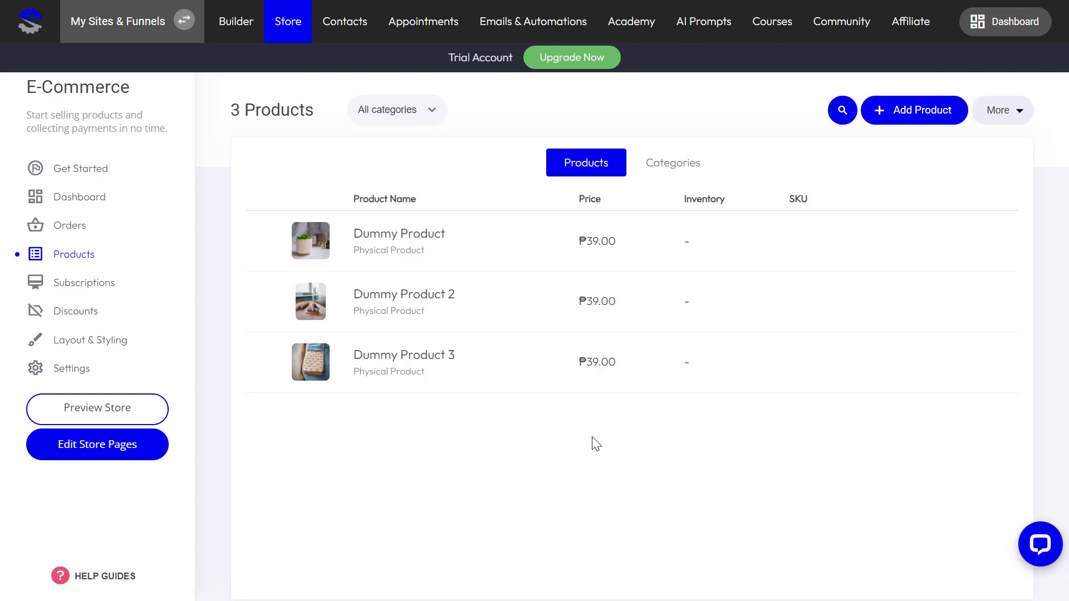
{"action": "left_click", "coordinate": [931, 109]}
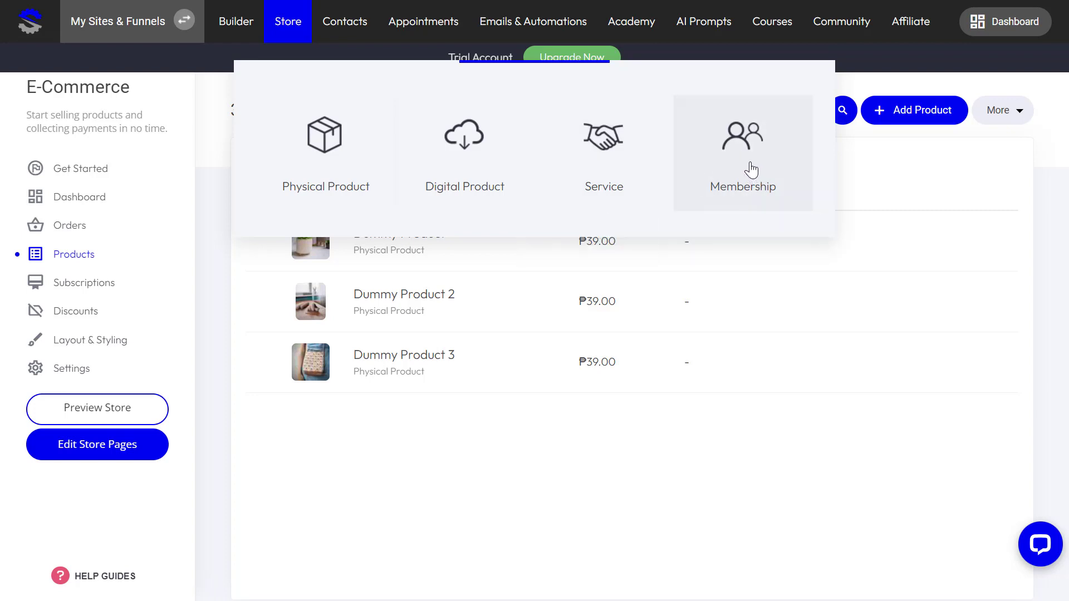
{"action": "left_click", "coordinate": [335, 146]}
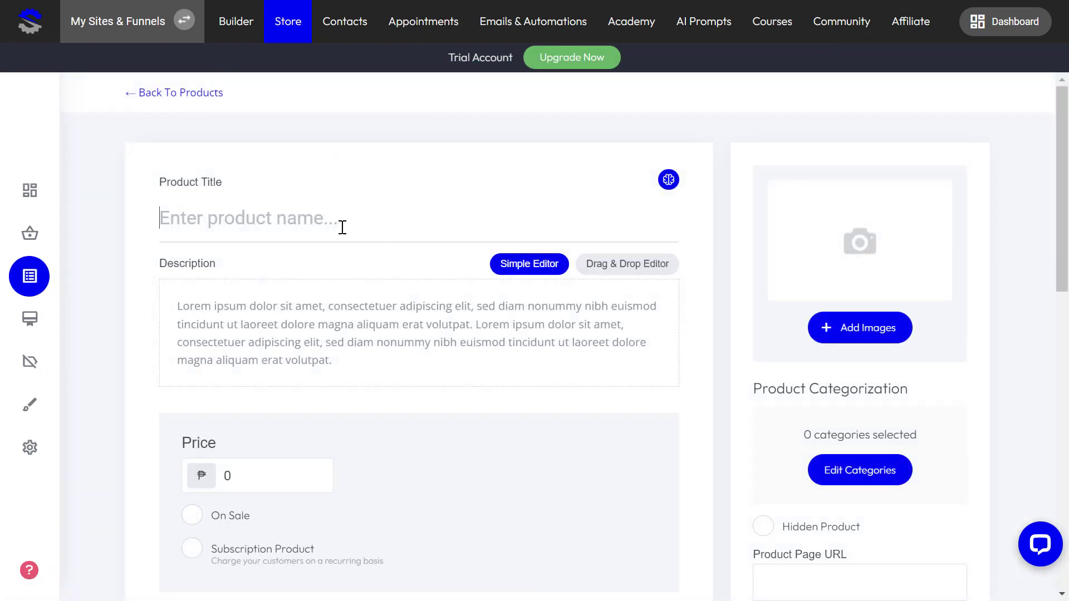
{"action": "type", "text": "Coc"}
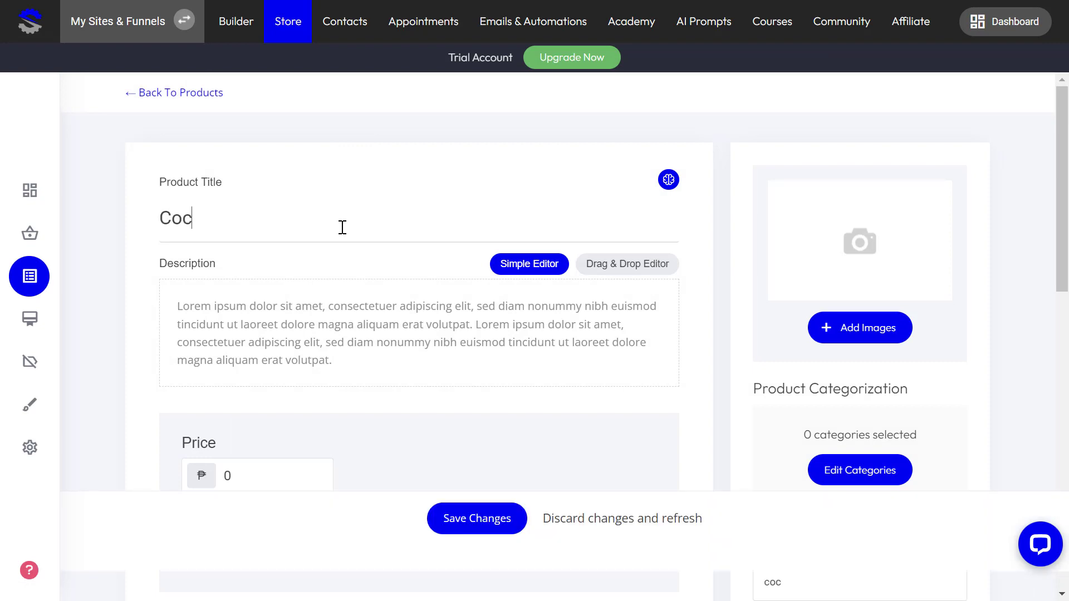
{"action": "type", "text": "onut Oil"}
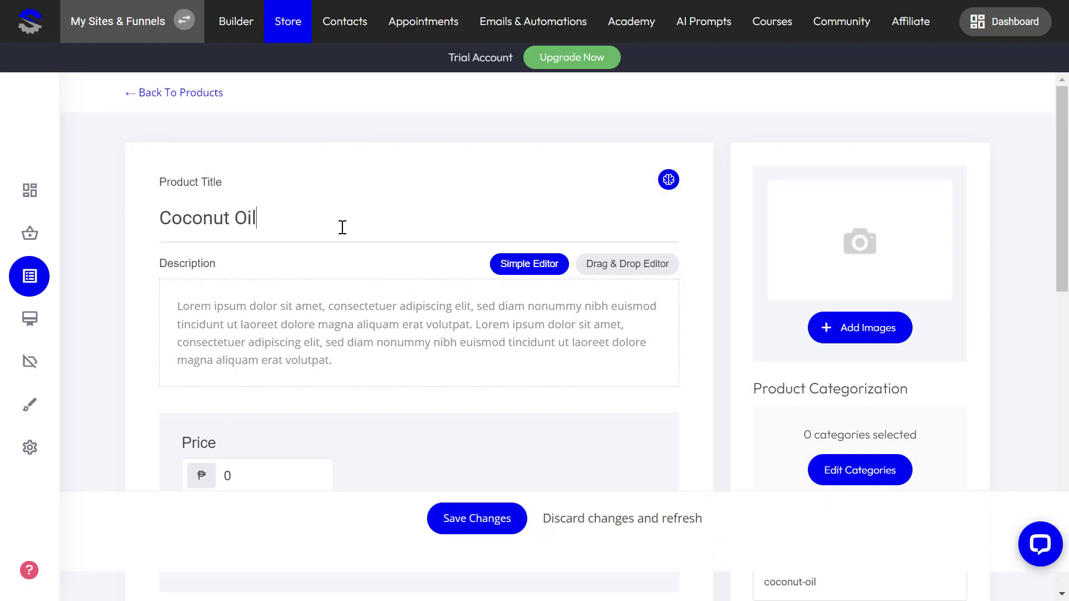
{"action": "scroll", "coordinate": [613, 314], "scroll_direction": "down", "scroll_amount": 3}
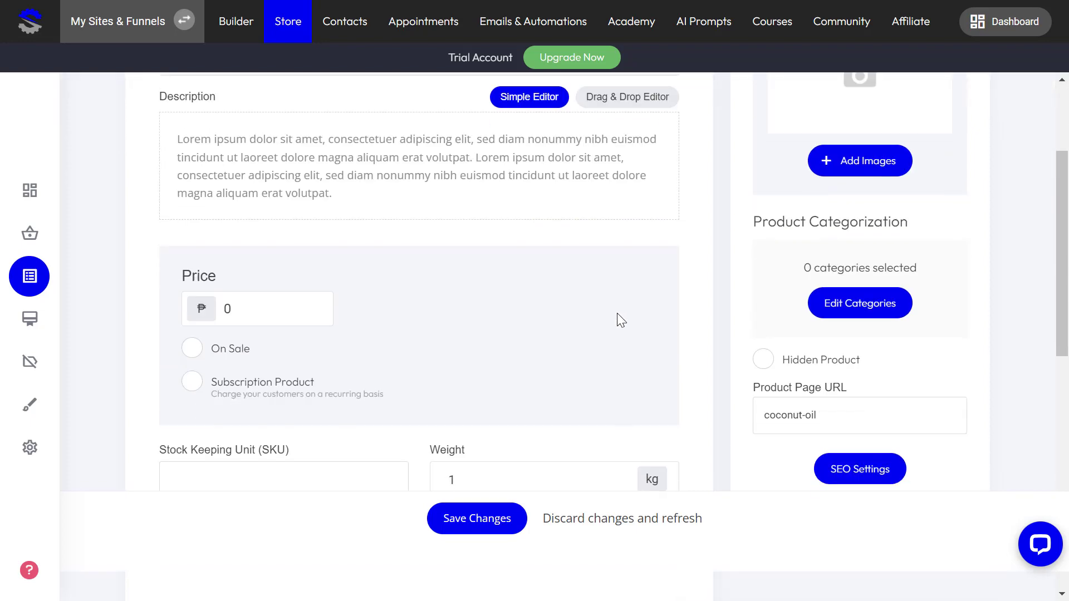
{"action": "scroll", "coordinate": [616, 318], "scroll_direction": "up", "scroll_amount": 3}
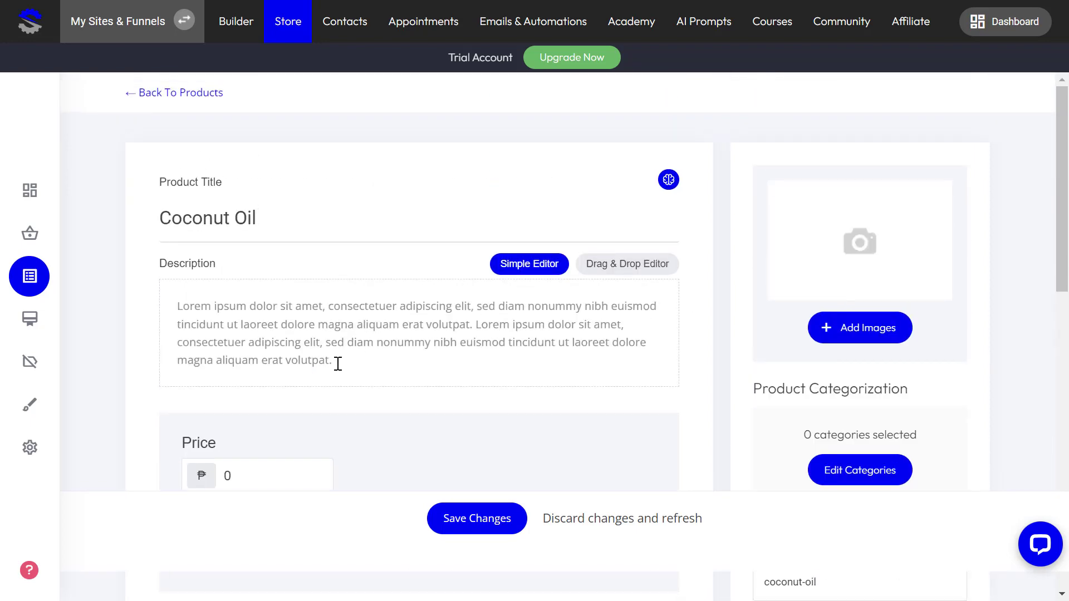
{"action": "left_click_drag", "start_coordinate": [184, 306], "coordinate": [333, 360]}
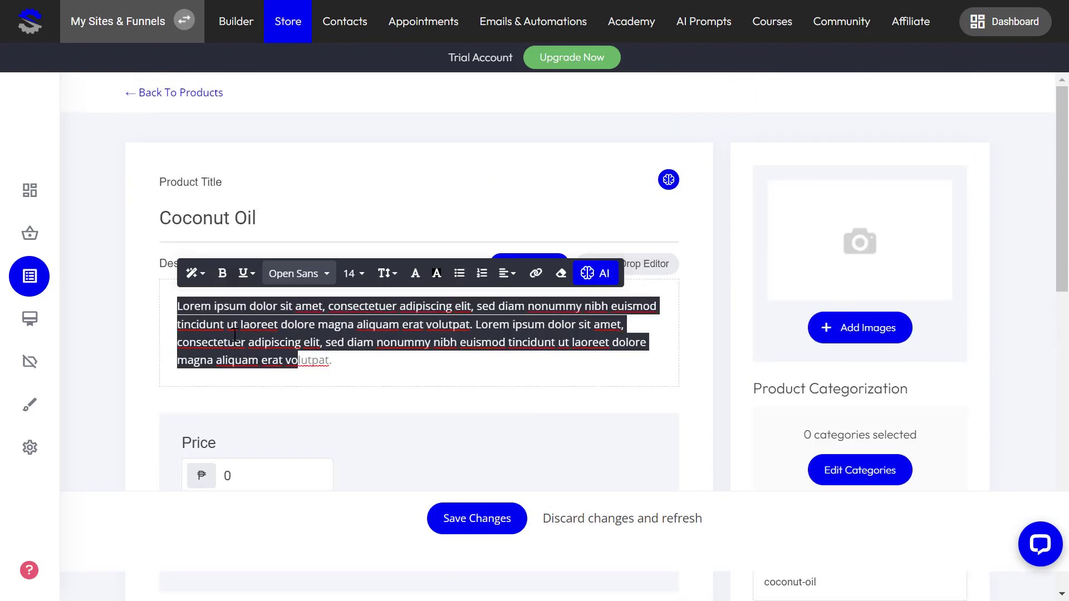
{"action": "left_click", "coordinate": [169, 308]}
{"action": "left_click", "coordinate": [134, 303]}
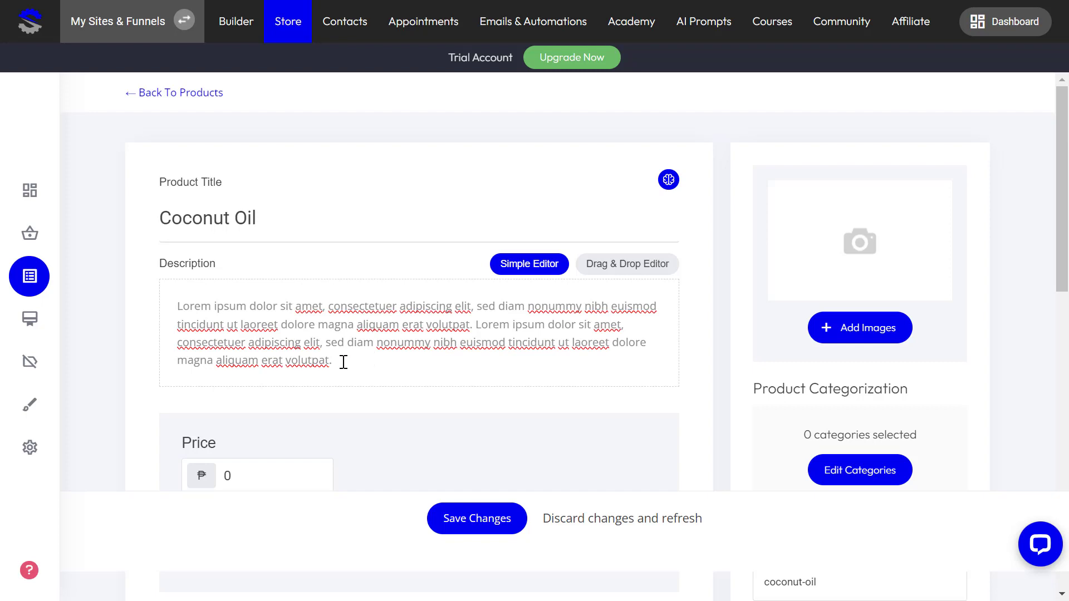
Step: Upload the Coconut Oil image from the Desktop to the file manager for the product's images
{"action": "left_click", "coordinate": [874, 332]}
{"action": "left_click", "coordinate": [551, 163]}
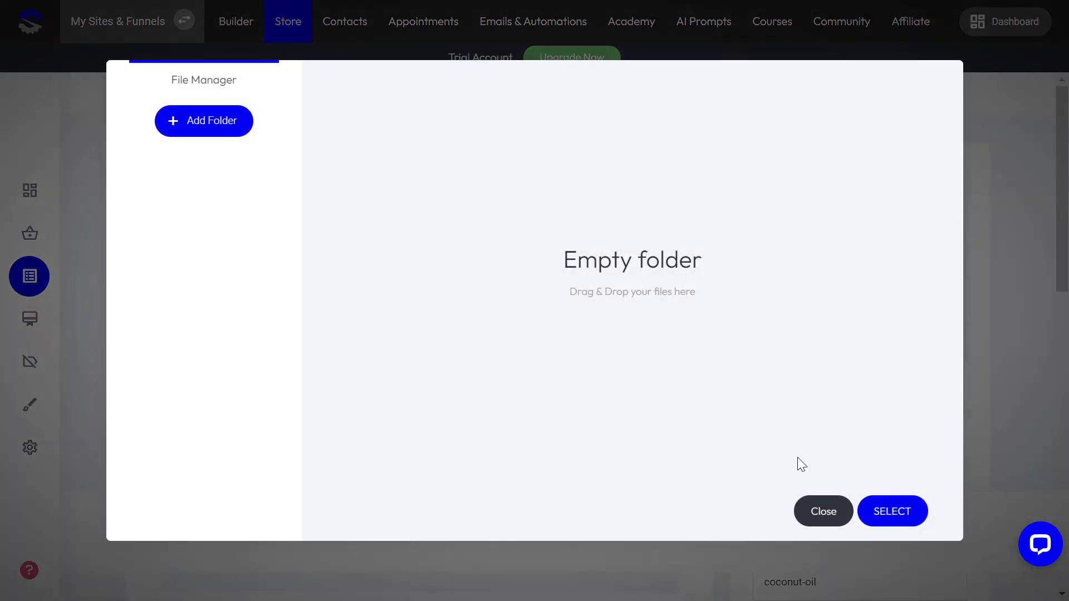
{"action": "left_click", "coordinate": [403, 510]}
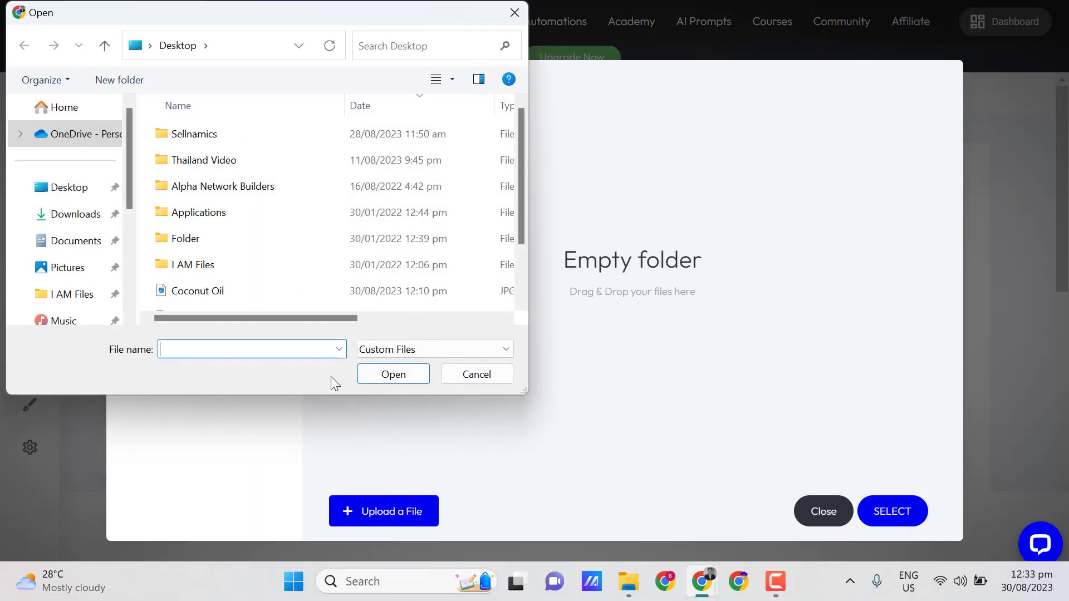
{"action": "left_click", "coordinate": [210, 291]}
{"action": "left_click", "coordinate": [397, 382]}
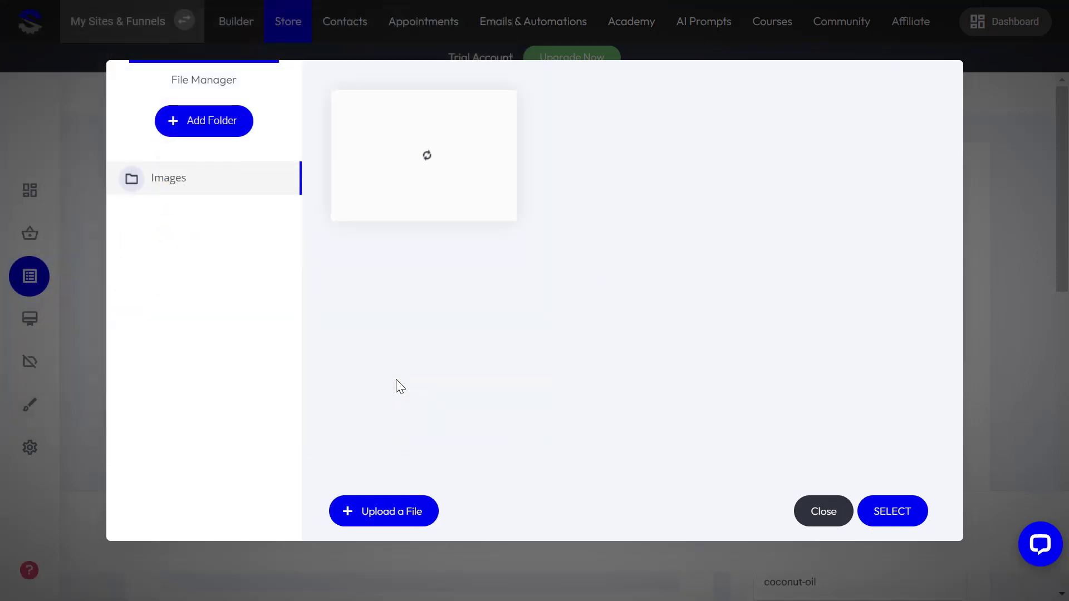
Step: Use the uploaded Coconut Oil picture as the product image and close the image selection
{"action": "mouse_move", "coordinate": [429, 175]}
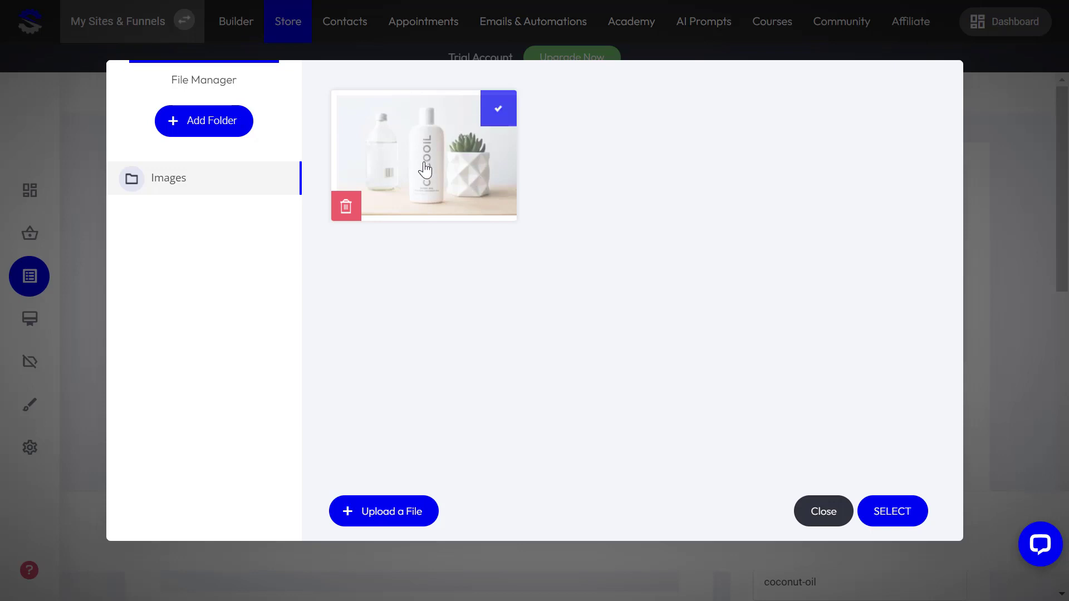
{"action": "left_click", "coordinate": [411, 193]}
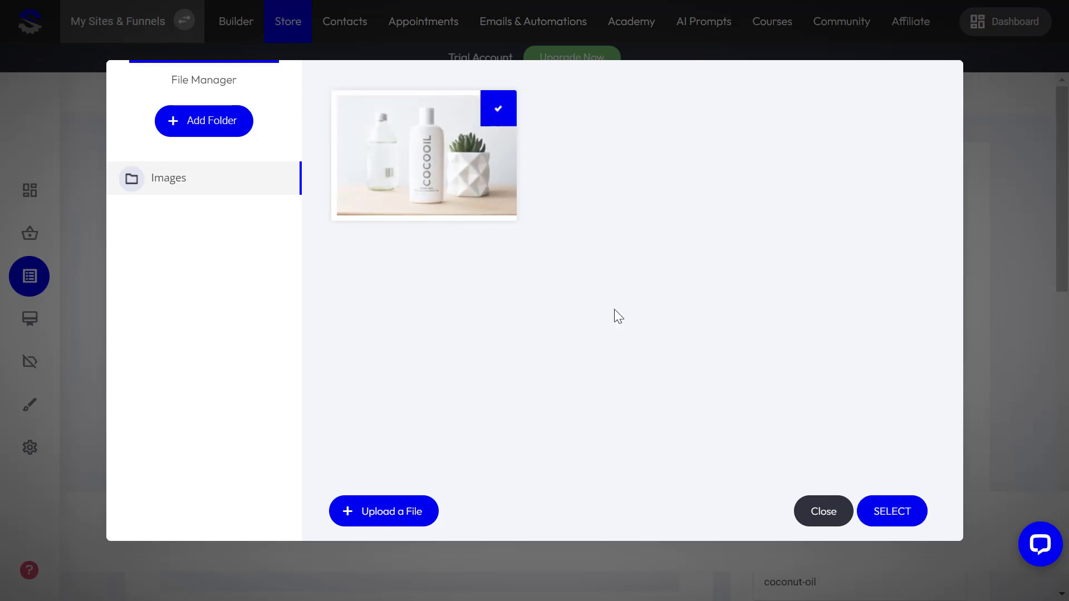
{"action": "left_click", "coordinate": [892, 511]}
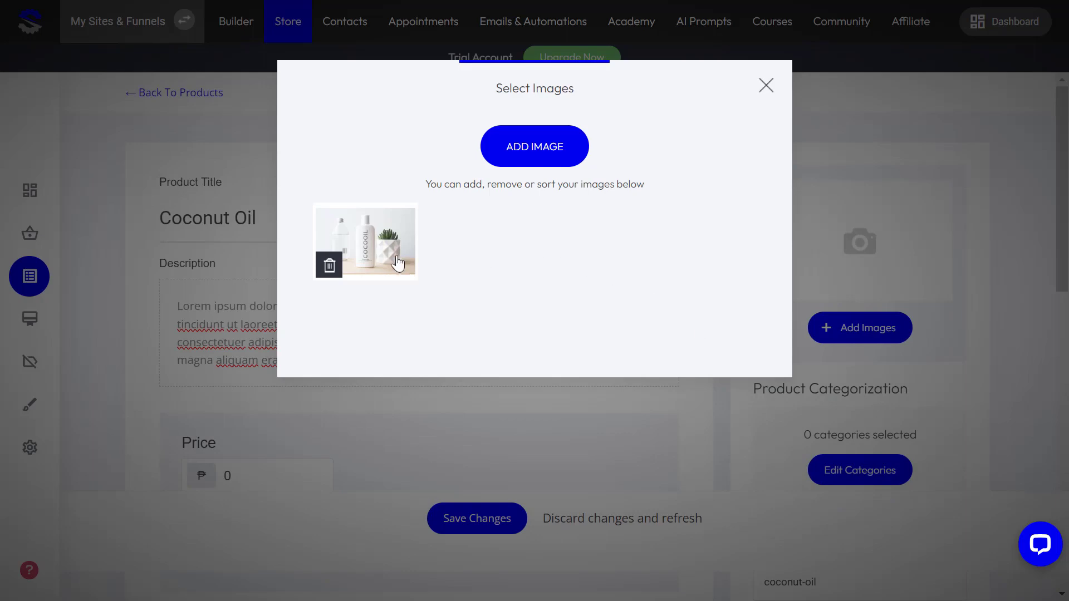
{"action": "left_click", "coordinate": [766, 85]}
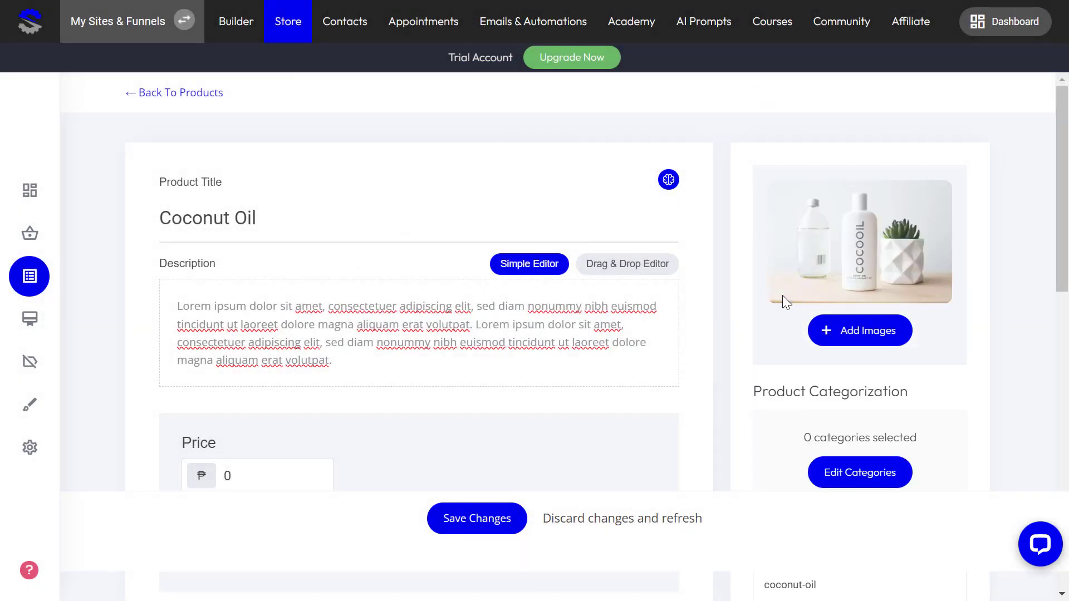
Step: Set the product's price to ₱1000 and put it on sale at ₱800
{"action": "scroll", "coordinate": [536, 338], "scroll_direction": "down", "scroll_amount": 5}
{"action": "scroll", "coordinate": [535, 337], "scroll_direction": "up", "scroll_amount": 2}
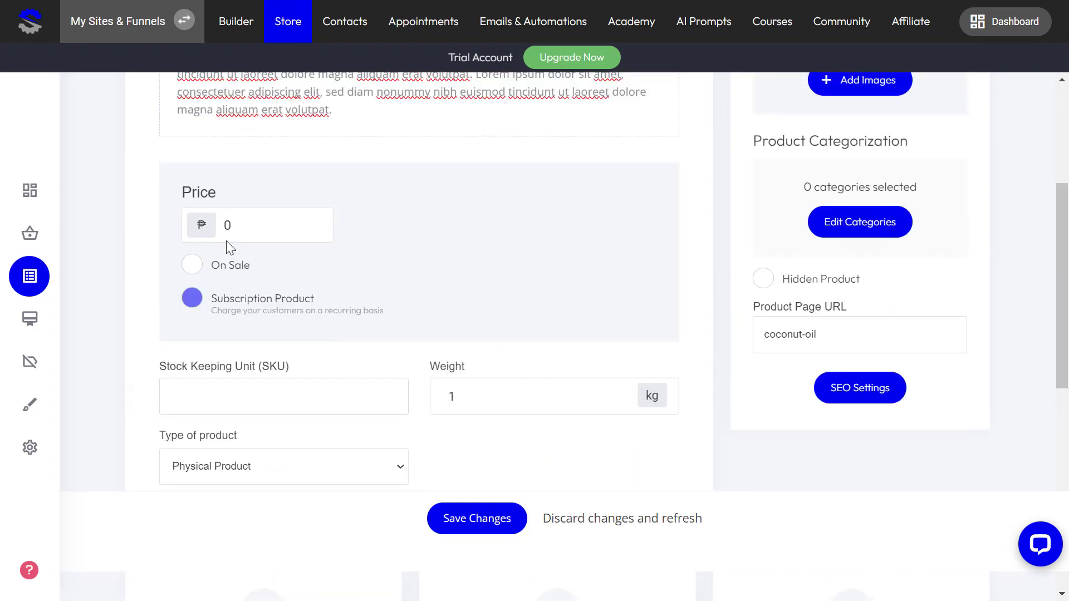
{"action": "left_click_drag", "start_coordinate": [245, 226], "coordinate": [210, 225]}
{"action": "type", "text": "1000"}
{"action": "left_click", "coordinate": [192, 266]}
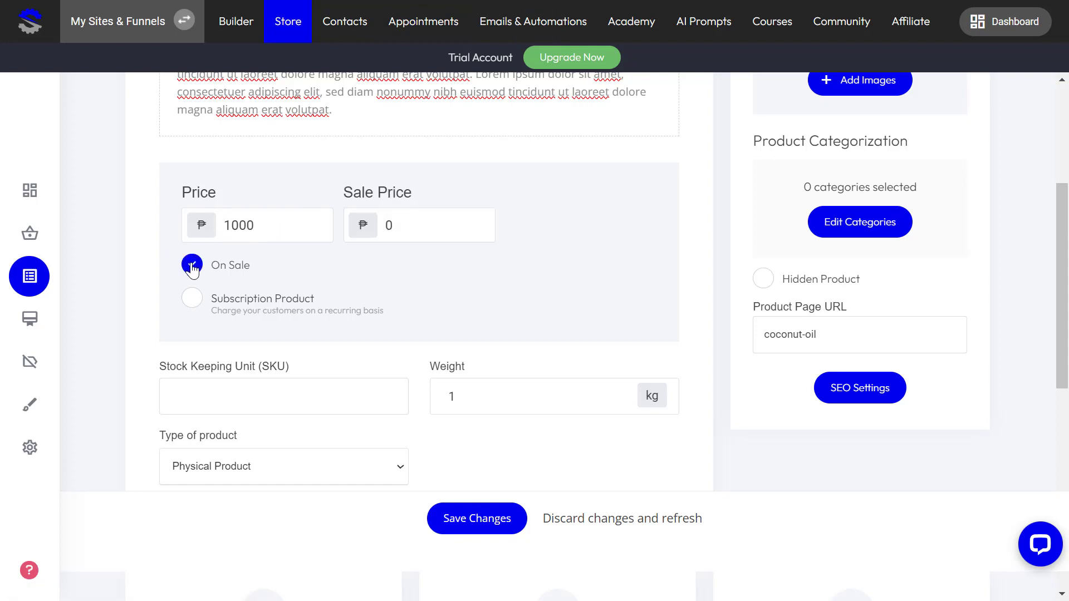
{"action": "double_click", "coordinate": [393, 225]}
{"action": "left_click", "coordinate": [458, 278]}
Step: Review the product's remaining options, such as weight, product type and inventory tracking, and how a variation is added
{"action": "scroll", "coordinate": [393, 300], "scroll_direction": "down", "scroll_amount": 3}
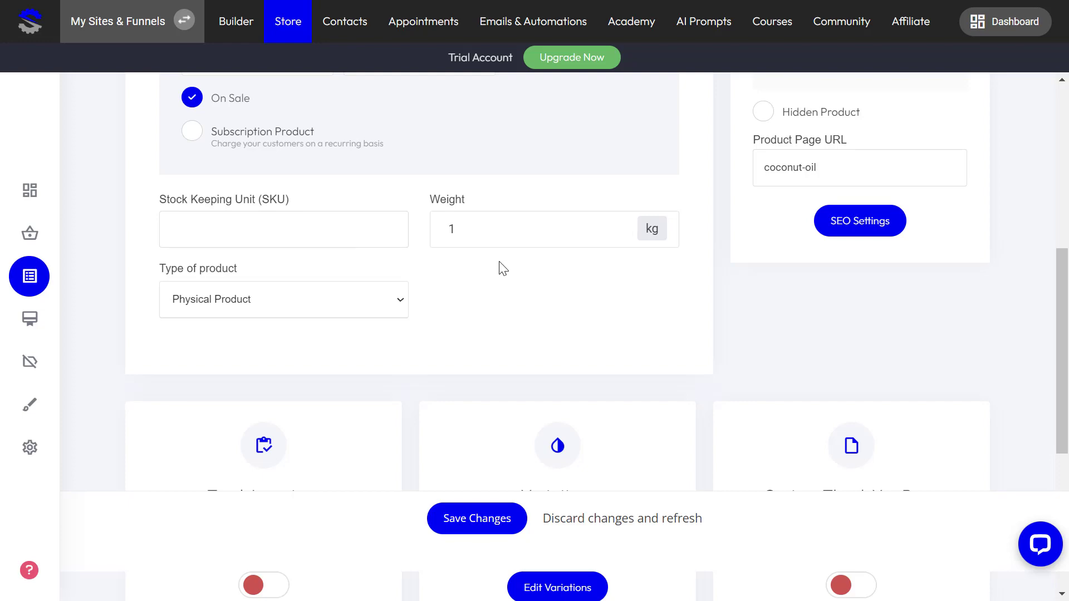
{"action": "scroll", "coordinate": [500, 270], "scroll_direction": "up", "scroll_amount": 4}
{"action": "scroll", "coordinate": [557, 279], "scroll_direction": "down", "scroll_amount": 4}
{"action": "scroll", "coordinate": [564, 276], "scroll_direction": "up", "scroll_amount": 6}
{"action": "scroll", "coordinate": [564, 277], "scroll_direction": "down", "scroll_amount": 10}
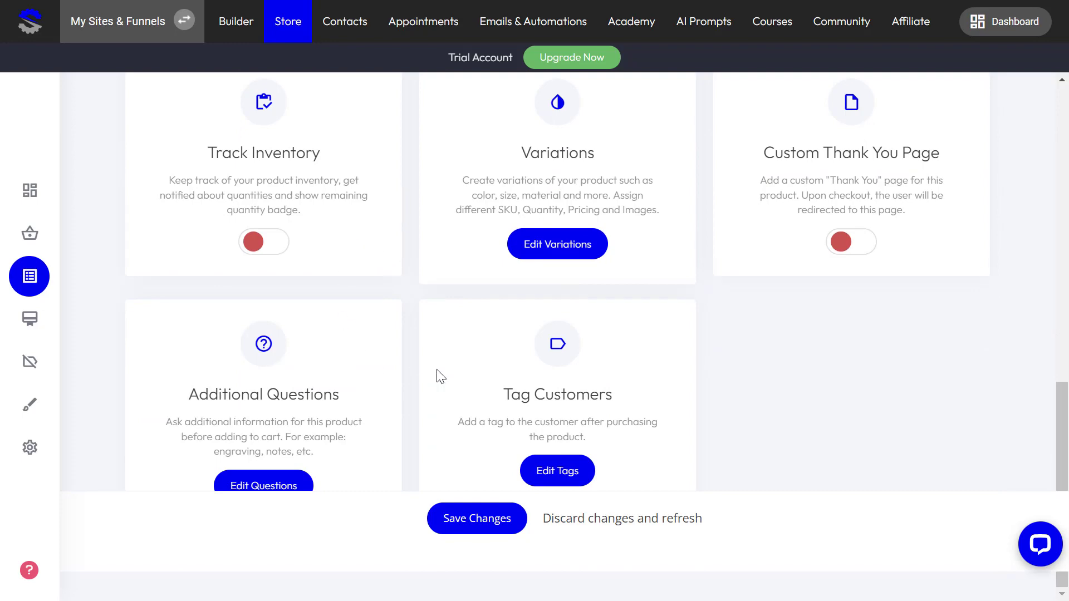
{"action": "left_click", "coordinate": [555, 252]}
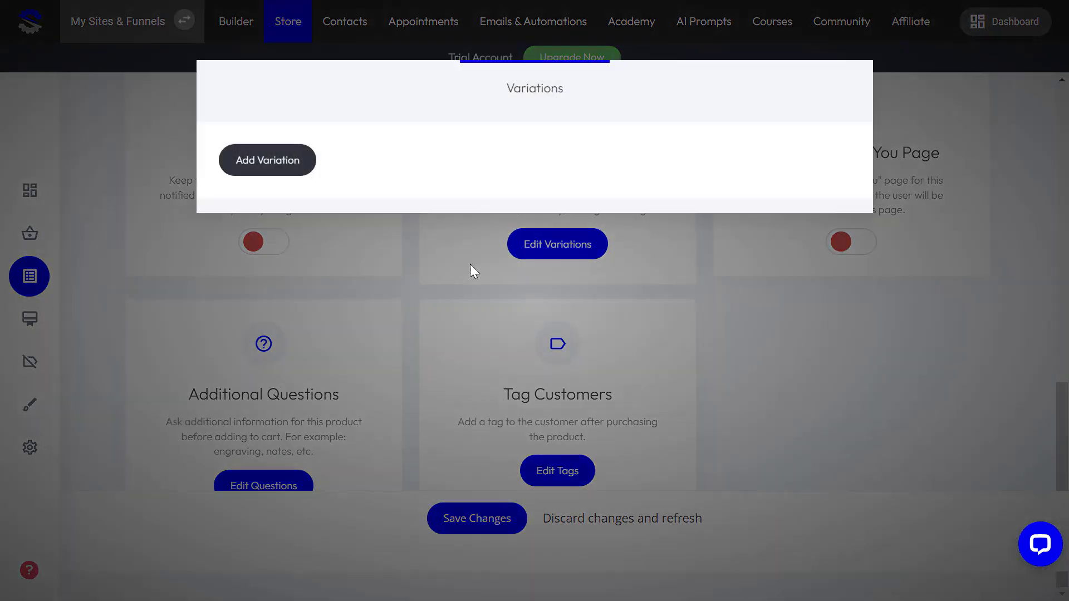
{"action": "left_click", "coordinate": [302, 169]}
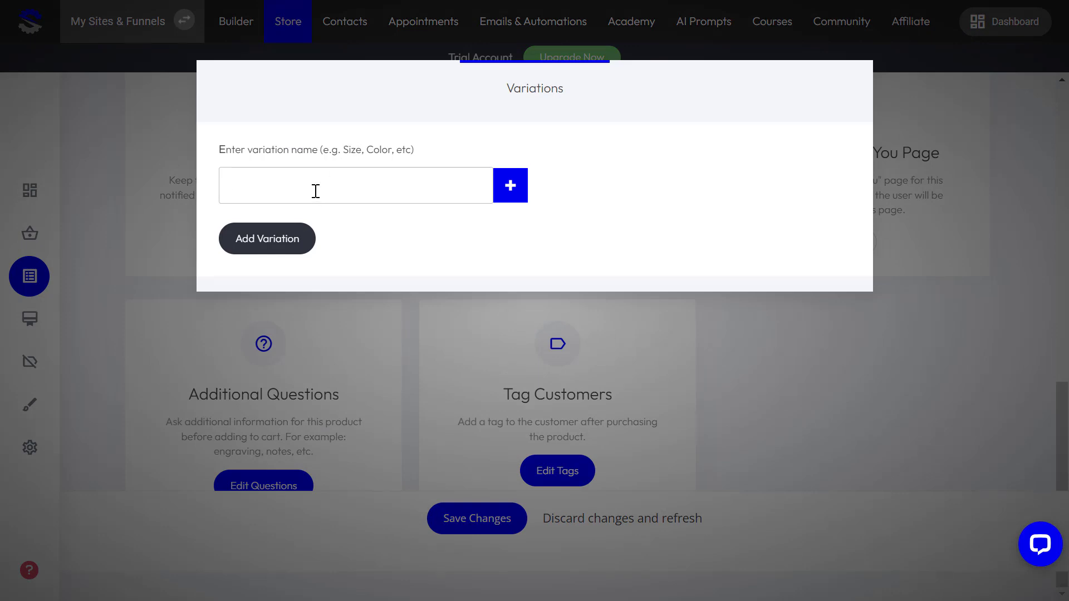
{"action": "left_click", "coordinate": [947, 273]}
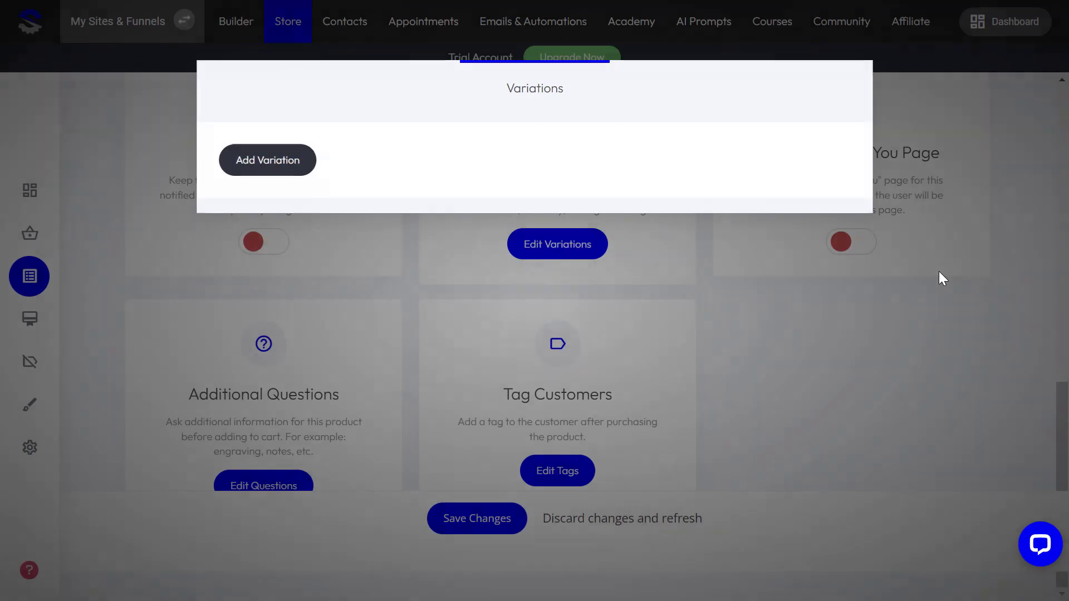
Step: Save the Coconut Oil product after going over its details once more
{"action": "scroll", "coordinate": [644, 386], "scroll_direction": "up", "scroll_amount": 10}
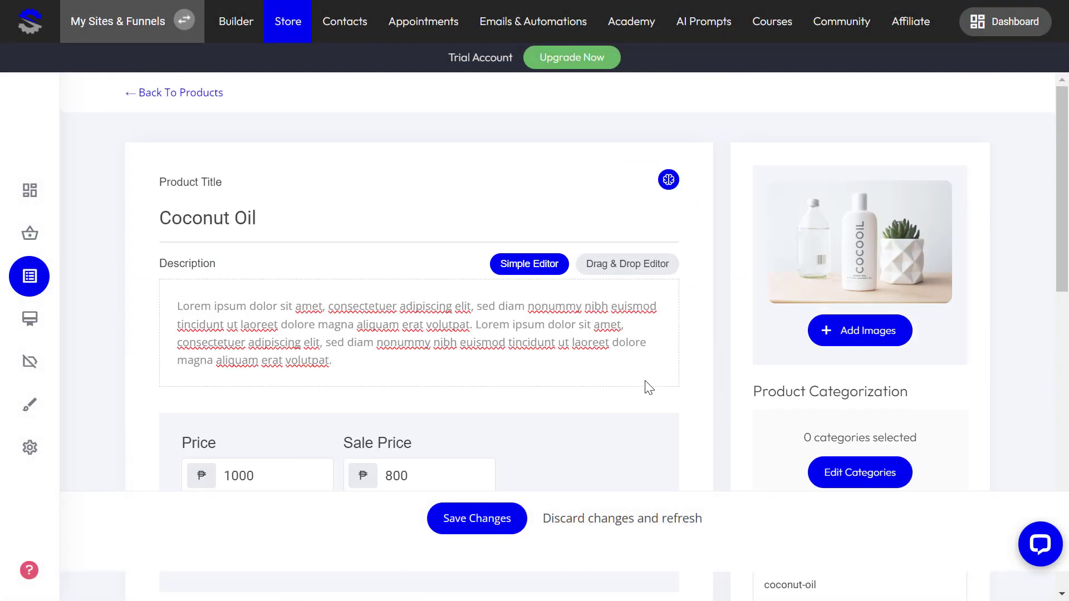
{"action": "scroll", "coordinate": [645, 386], "scroll_direction": "down", "scroll_amount": 10}
{"action": "scroll", "coordinate": [713, 365], "scroll_direction": "up", "scroll_amount": 10}
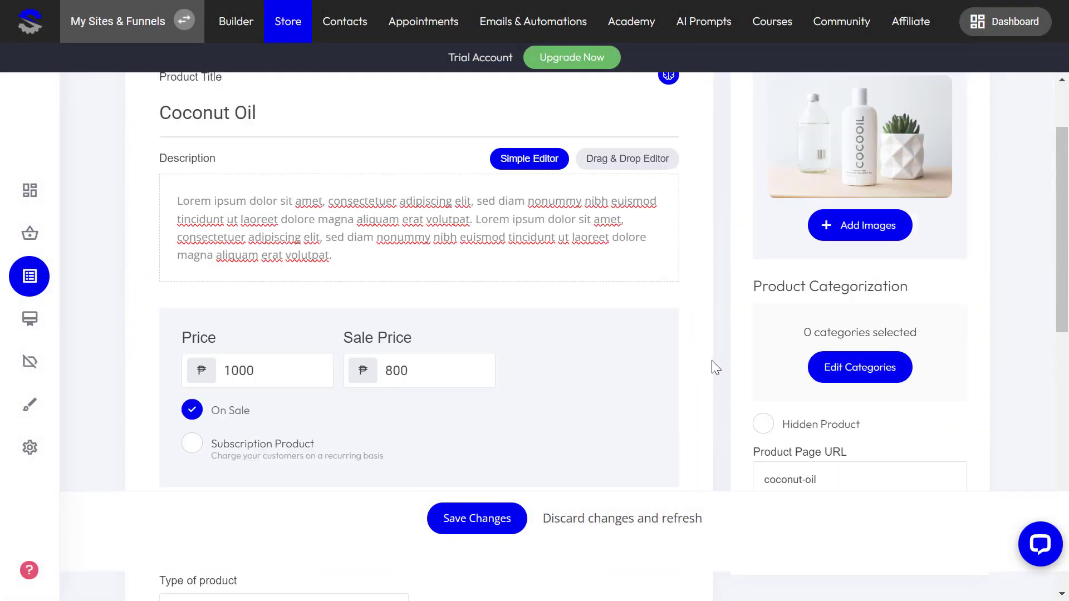
{"action": "scroll", "coordinate": [692, 362], "scroll_direction": "down", "scroll_amount": 10}
{"action": "left_click", "coordinate": [488, 521]}
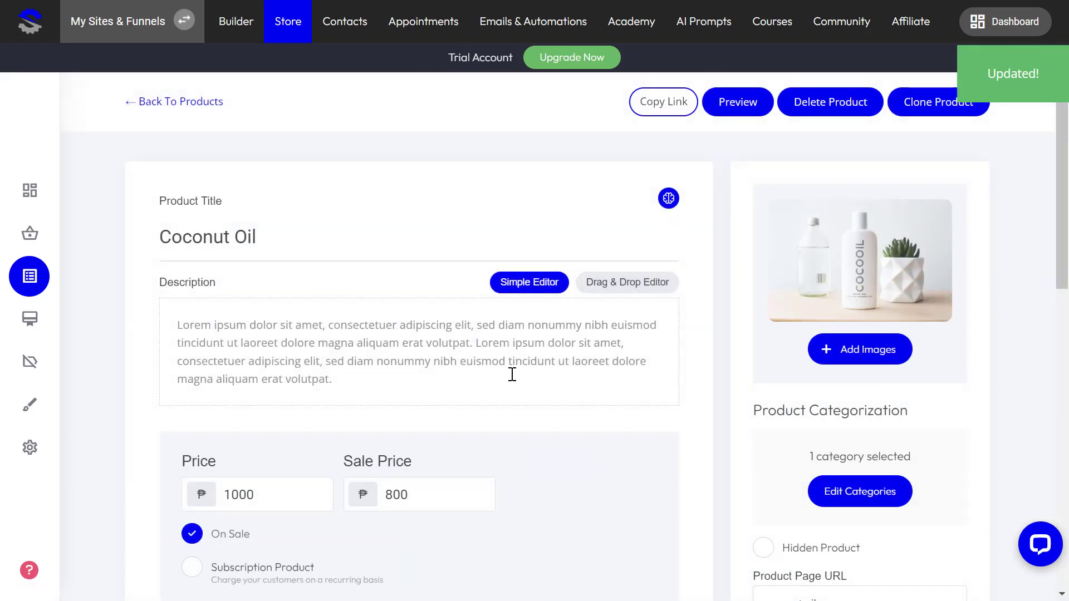
{"action": "scroll", "coordinate": [512, 374], "scroll_direction": "down", "scroll_amount": 9}
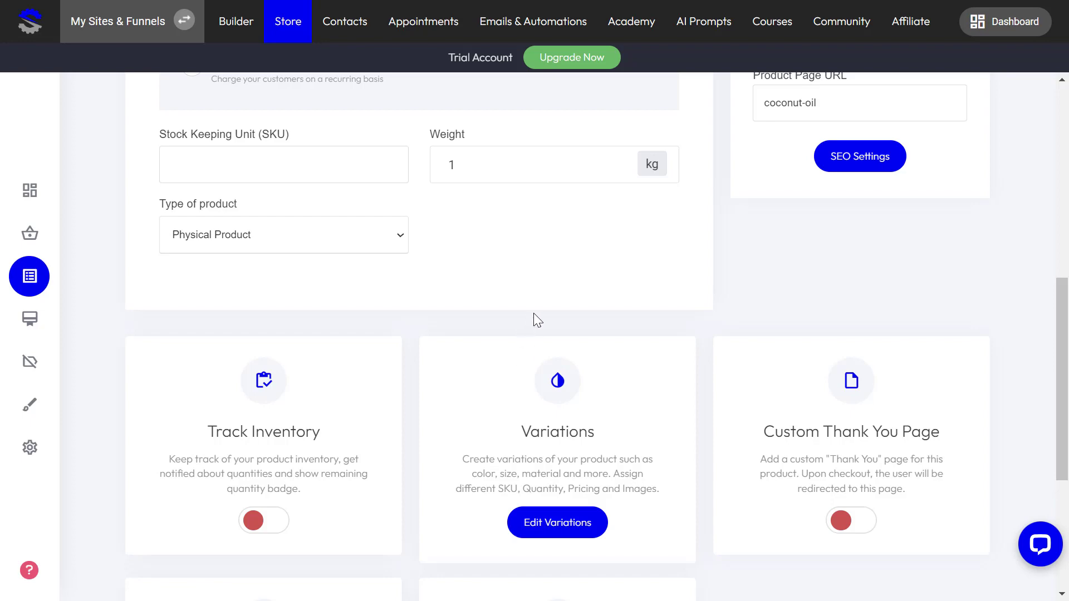
{"action": "scroll", "coordinate": [566, 329], "scroll_direction": "up", "scroll_amount": 9}
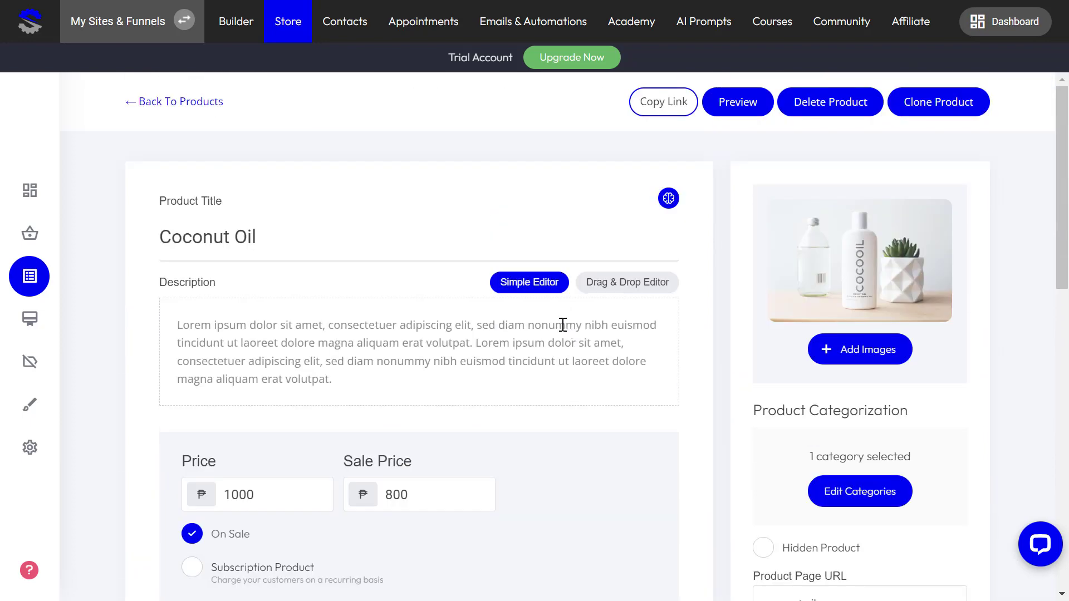
Step: Preview the Coconut Oil product page down to its related products, and close the preview
{"action": "left_click", "coordinate": [726, 109]}
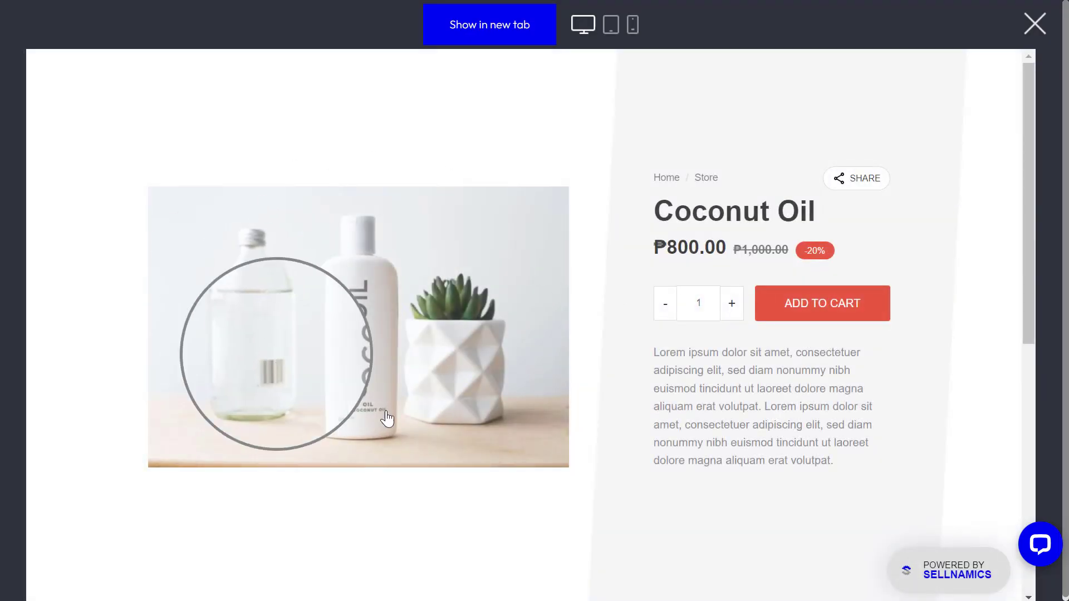
{"action": "scroll", "coordinate": [291, 340], "scroll_direction": "down", "scroll_amount": 2}
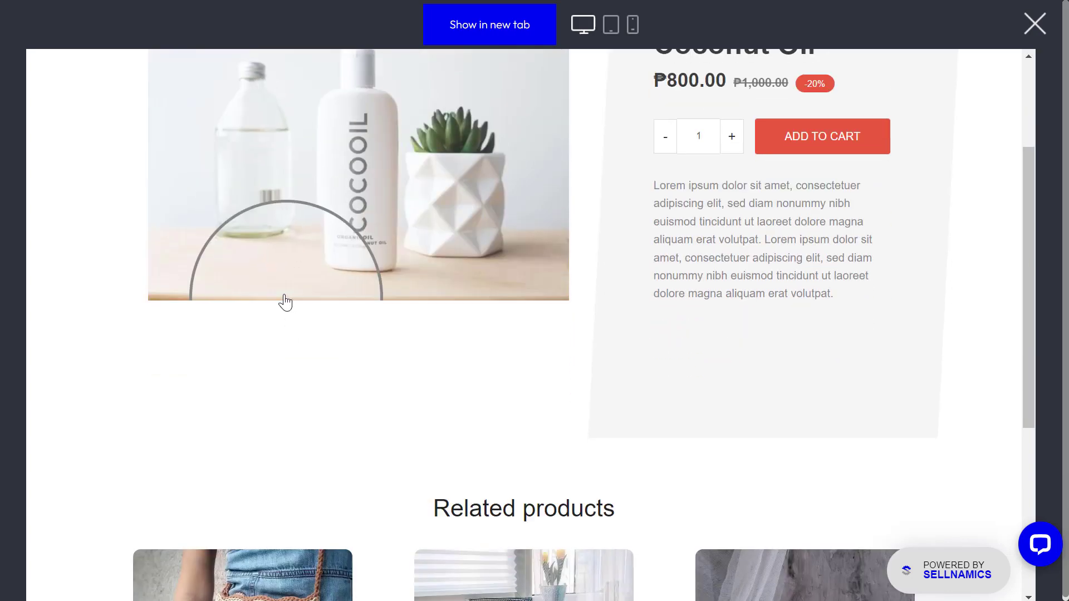
{"action": "scroll", "coordinate": [284, 300], "scroll_direction": "up", "scroll_amount": 3}
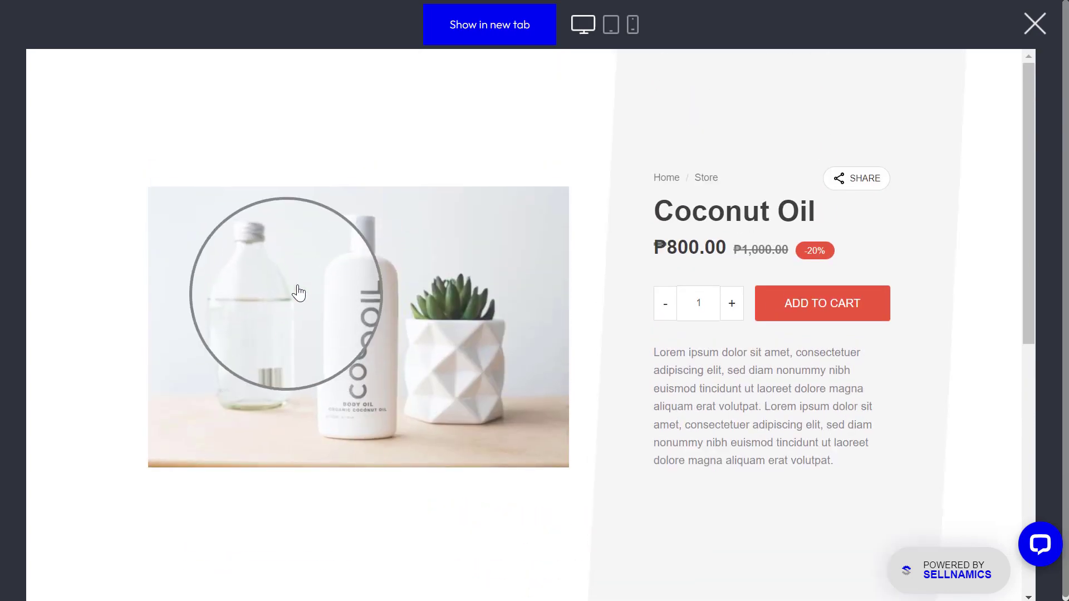
{"action": "left_click", "coordinate": [1034, 26]}
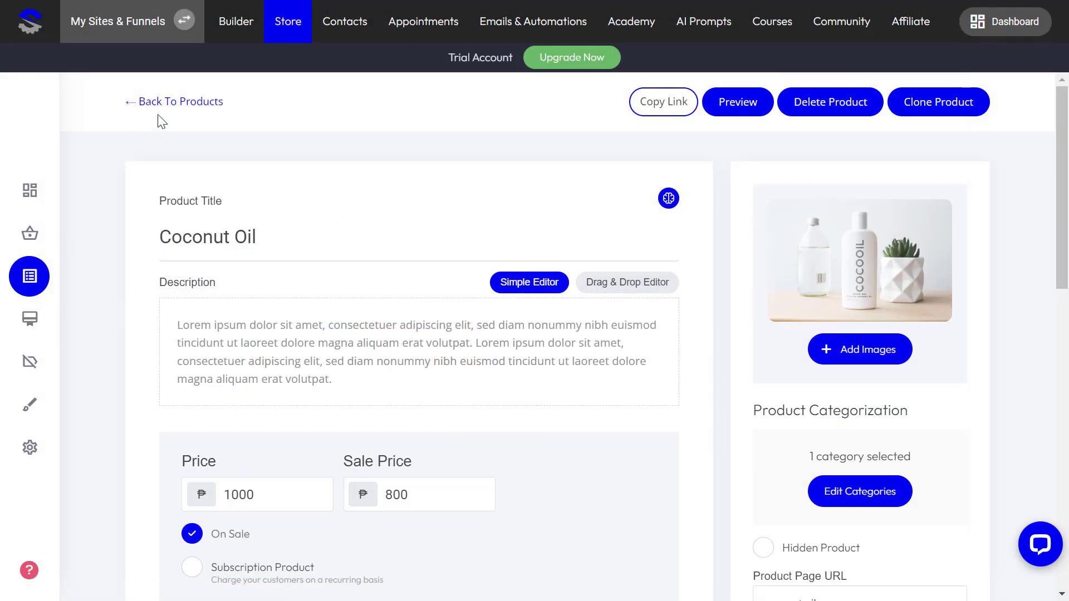
Step: Look over the funnel's Product page in the builder, including its headline, product picture, price and Grab The Deal button
{"action": "left_click", "coordinate": [238, 34]}
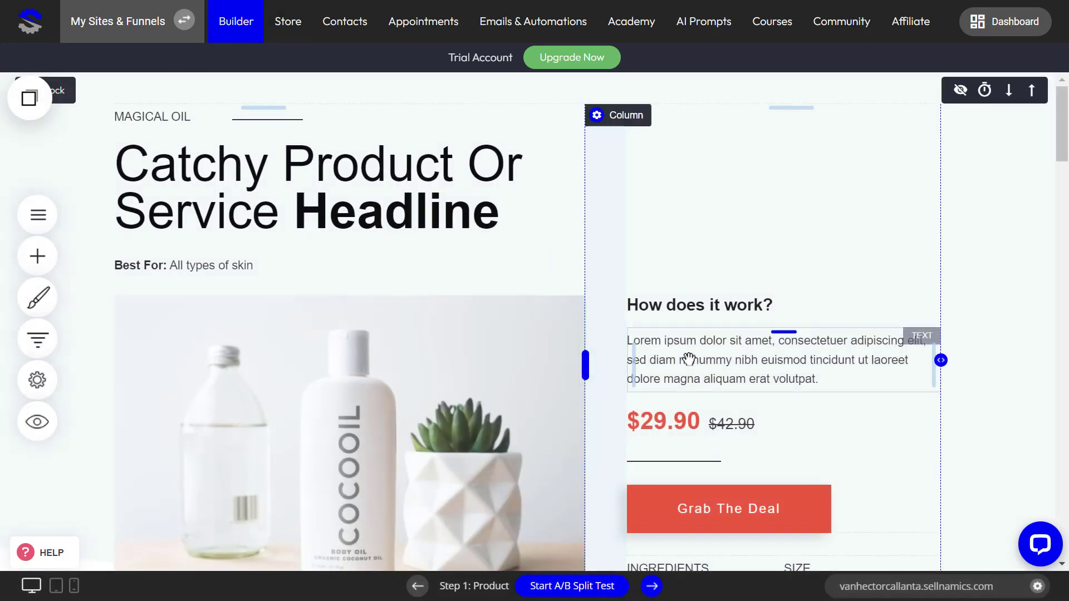
{"action": "scroll", "coordinate": [717, 362], "scroll_direction": "down", "scroll_amount": 5}
{"action": "scroll", "coordinate": [718, 362], "scroll_direction": "up", "scroll_amount": 3}
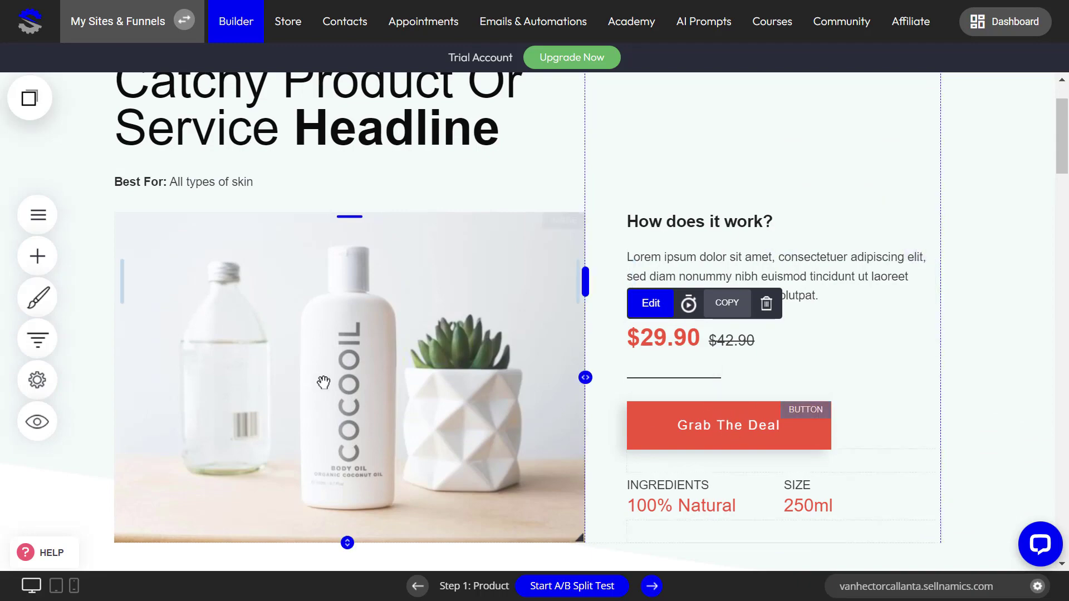
{"action": "scroll", "coordinate": [318, 382], "scroll_direction": "up", "scroll_amount": 1}
{"action": "scroll", "coordinate": [347, 326], "scroll_direction": "down", "scroll_amount": 3}
{"action": "scroll", "coordinate": [361, 315], "scroll_direction": "up", "scroll_amount": 2}
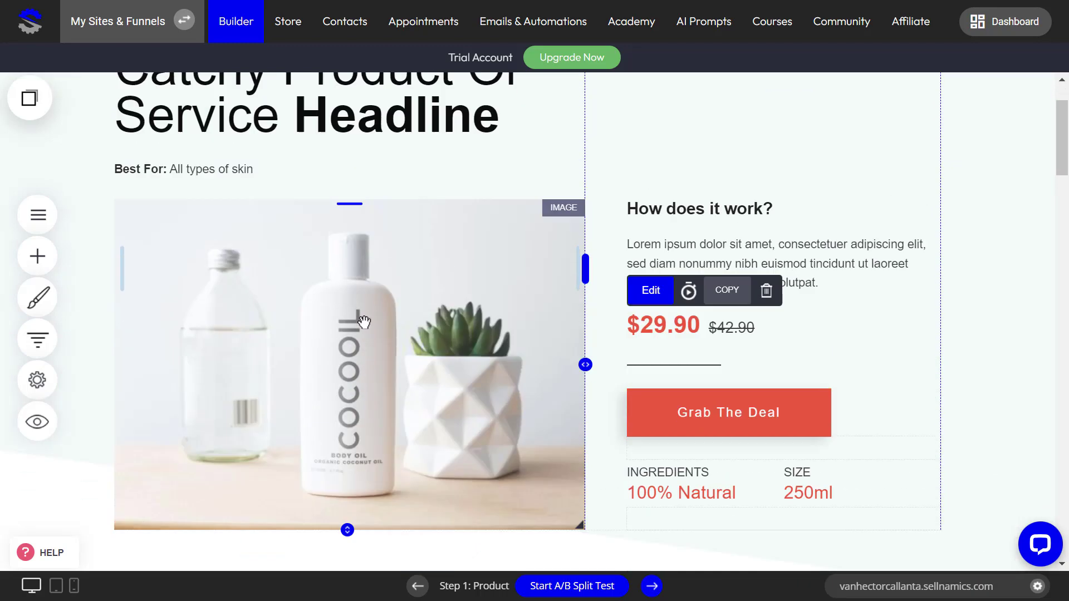
{"action": "scroll", "coordinate": [365, 315], "scroll_direction": "down", "scroll_amount": 5}
{"action": "scroll", "coordinate": [367, 312], "scroll_direction": "up", "scroll_amount": 4}
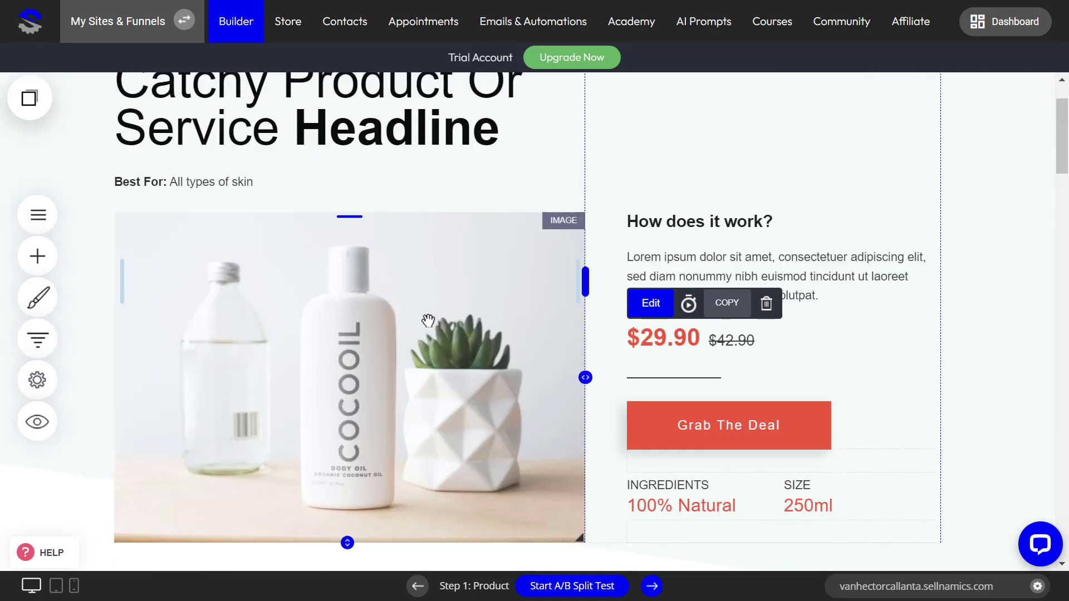
{"action": "scroll", "coordinate": [434, 345], "scroll_direction": "up", "scroll_amount": 2}
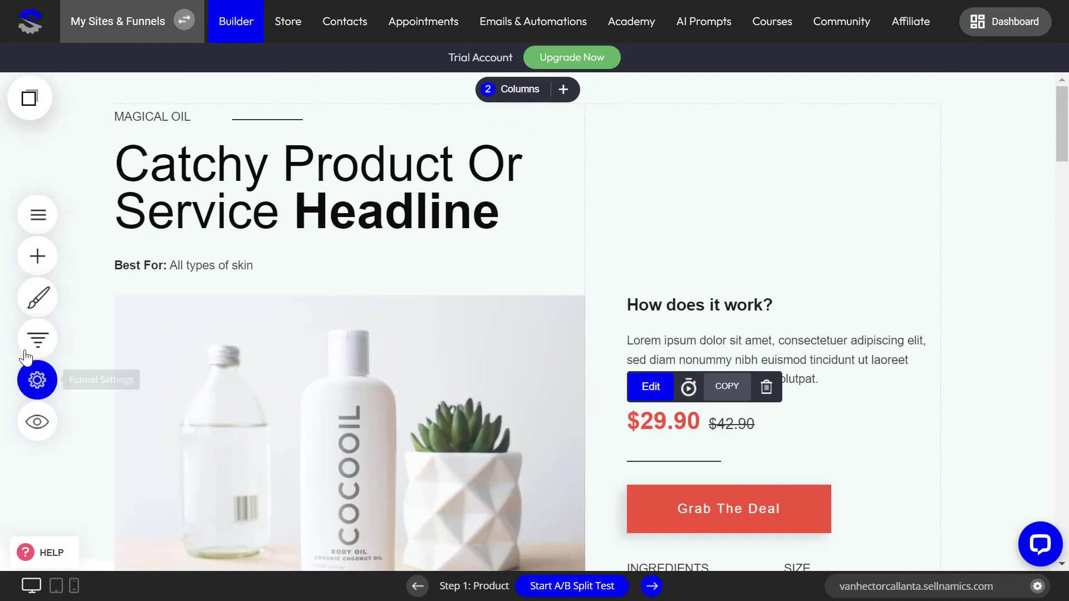
Step: Open the funnel's Checkout step for editing and look over its page
{"action": "left_click", "coordinate": [38, 338]}
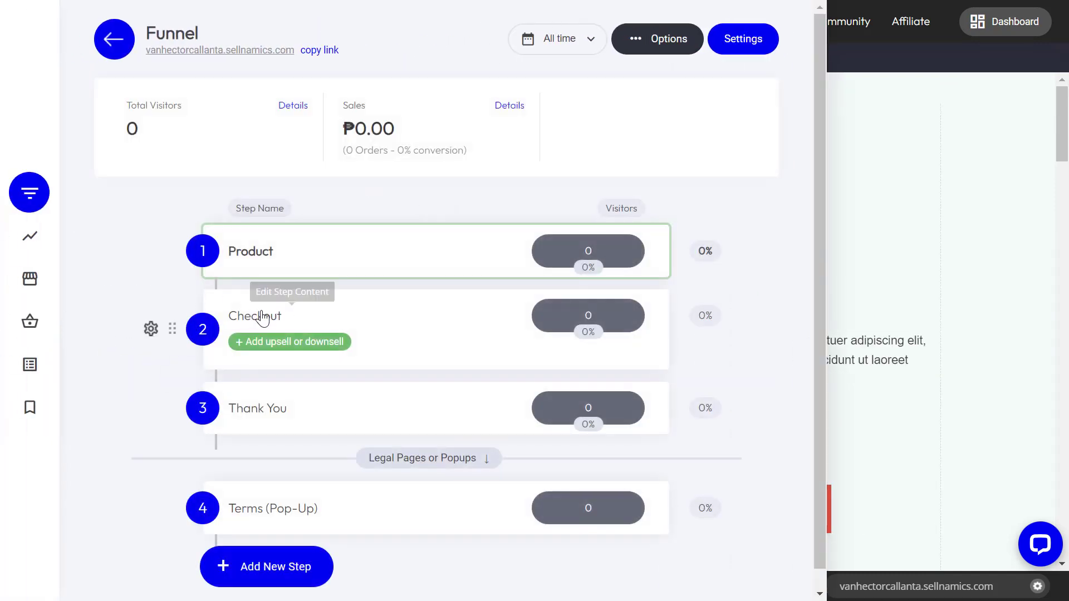
{"action": "left_click", "coordinate": [258, 312]}
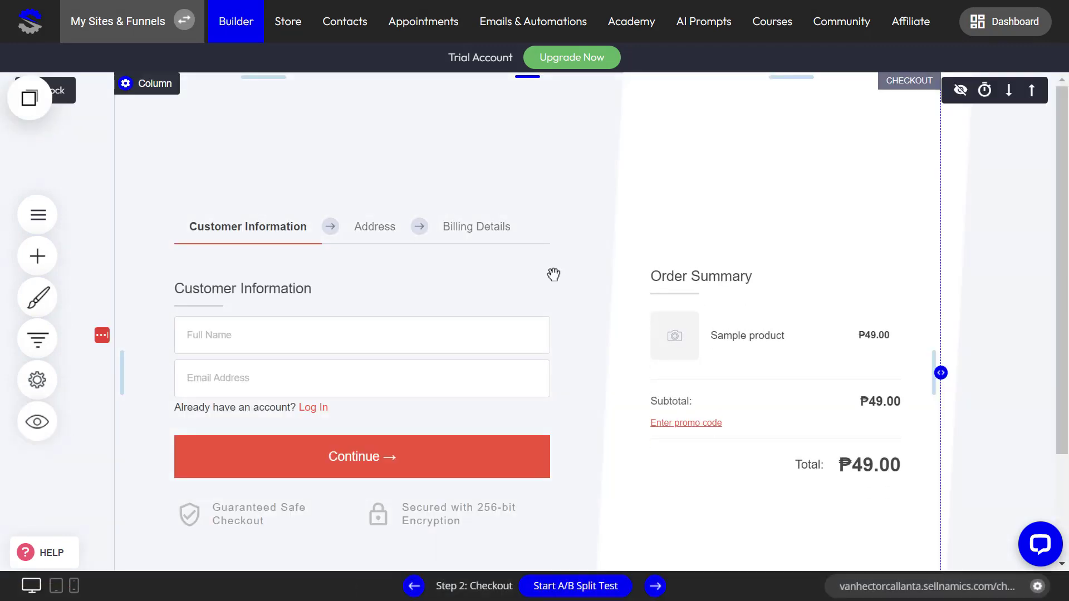
{"action": "scroll", "coordinate": [792, 411], "scroll_direction": "down", "scroll_amount": 3}
{"action": "scroll", "coordinate": [780, 409], "scroll_direction": "up", "scroll_amount": 3}
Step: Select Coconut Oil as the main product sold by the checkout form
{"action": "left_click", "coordinate": [513, 284]}
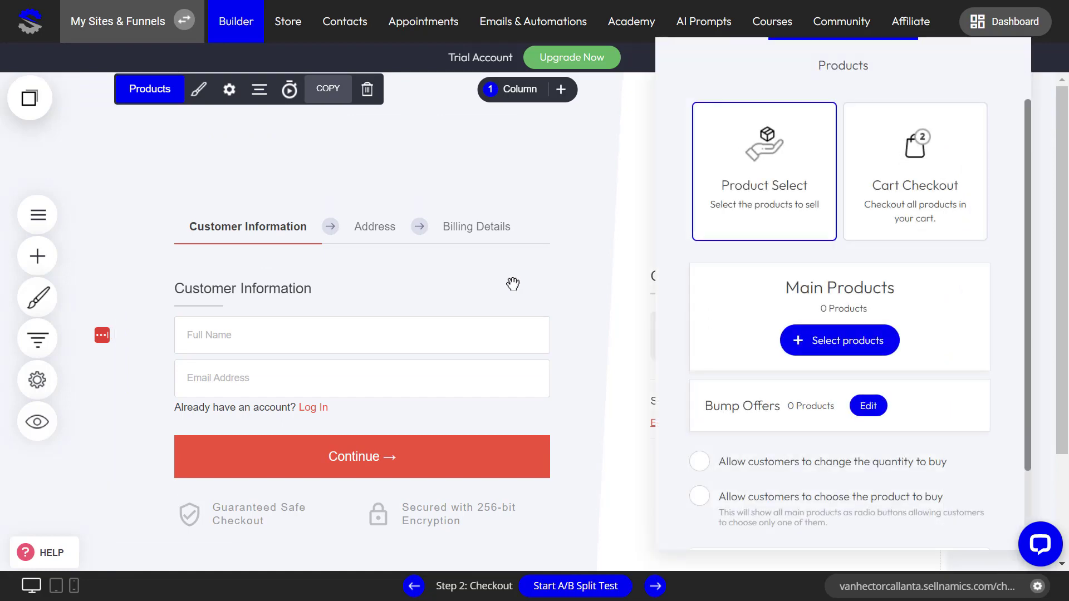
{"action": "left_click", "coordinate": [849, 352]}
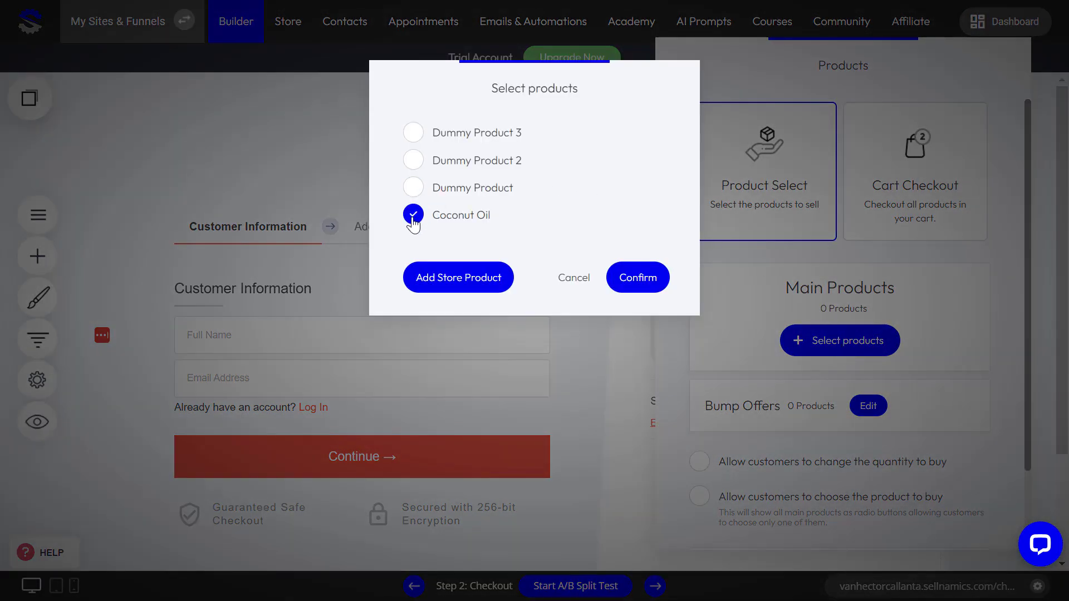
{"action": "left_click", "coordinate": [413, 215]}
{"action": "left_click", "coordinate": [638, 278]}
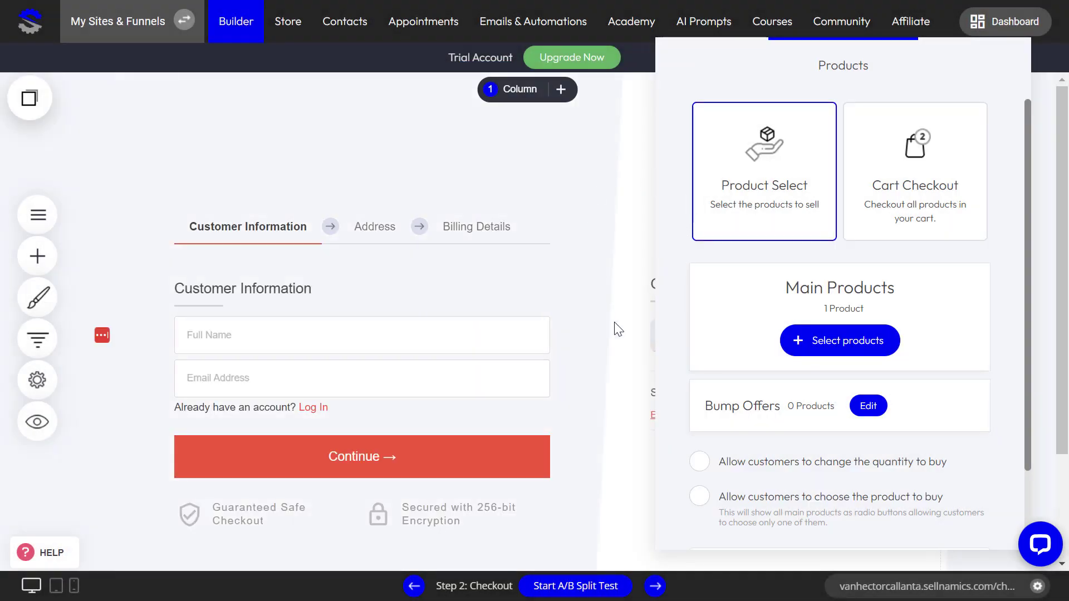
Step: Allow customers to change the quantity to buy in the checkout form, and close its product settings
{"action": "left_click", "coordinate": [702, 463]}
{"action": "left_click", "coordinate": [830, 476]}
{"action": "left_click", "coordinate": [873, 477]}
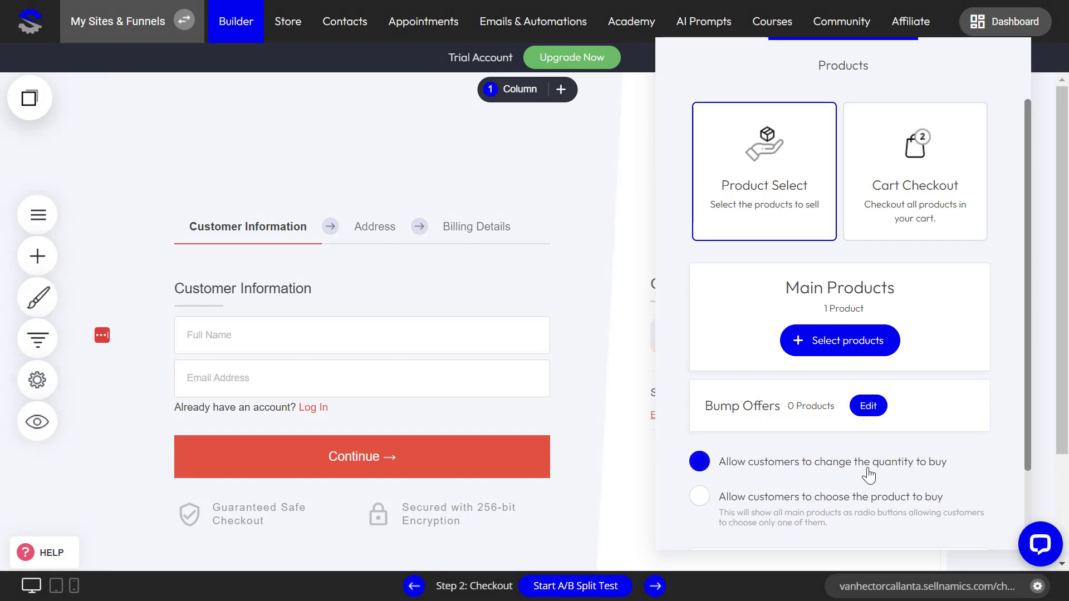
{"action": "left_click", "coordinate": [702, 462]}
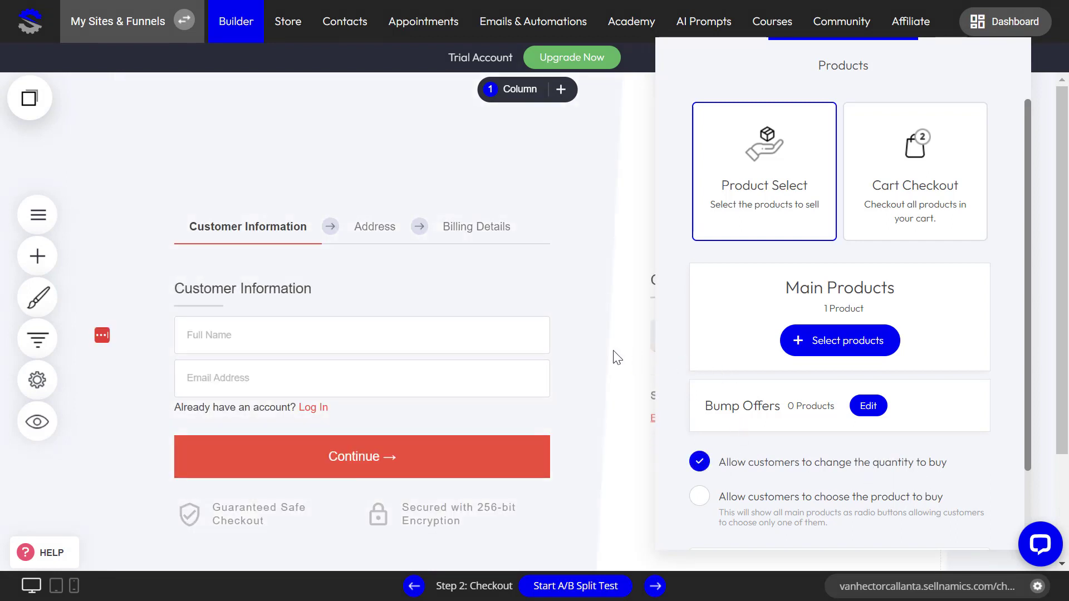
{"action": "scroll", "coordinate": [934, 413], "scroll_direction": "down", "scroll_amount": 2}
{"action": "scroll", "coordinate": [760, 424], "scroll_direction": "up", "scroll_amount": 2}
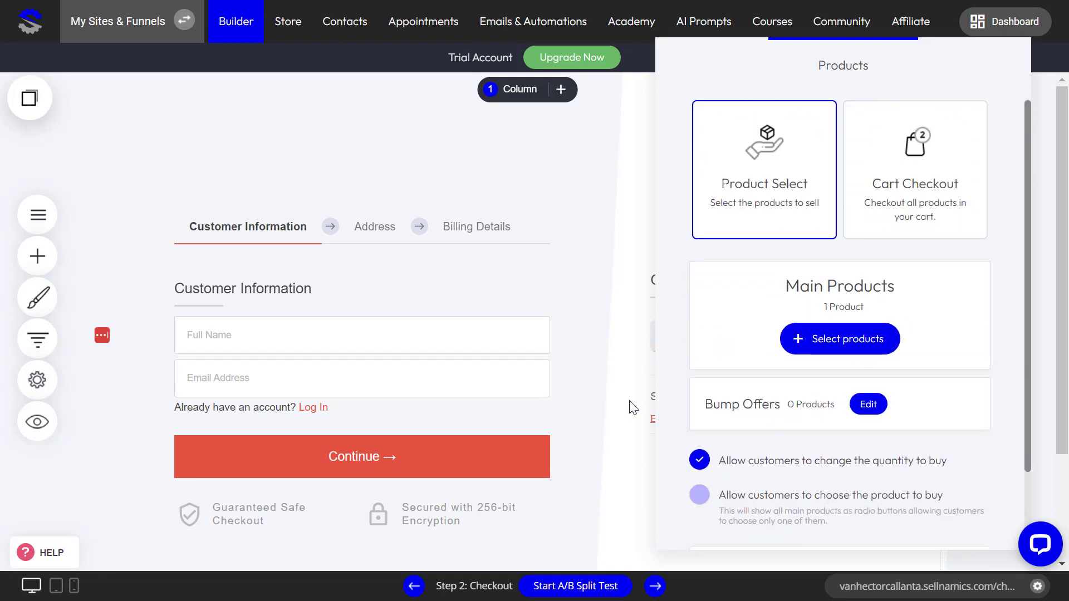
{"action": "left_click", "coordinate": [574, 350]}
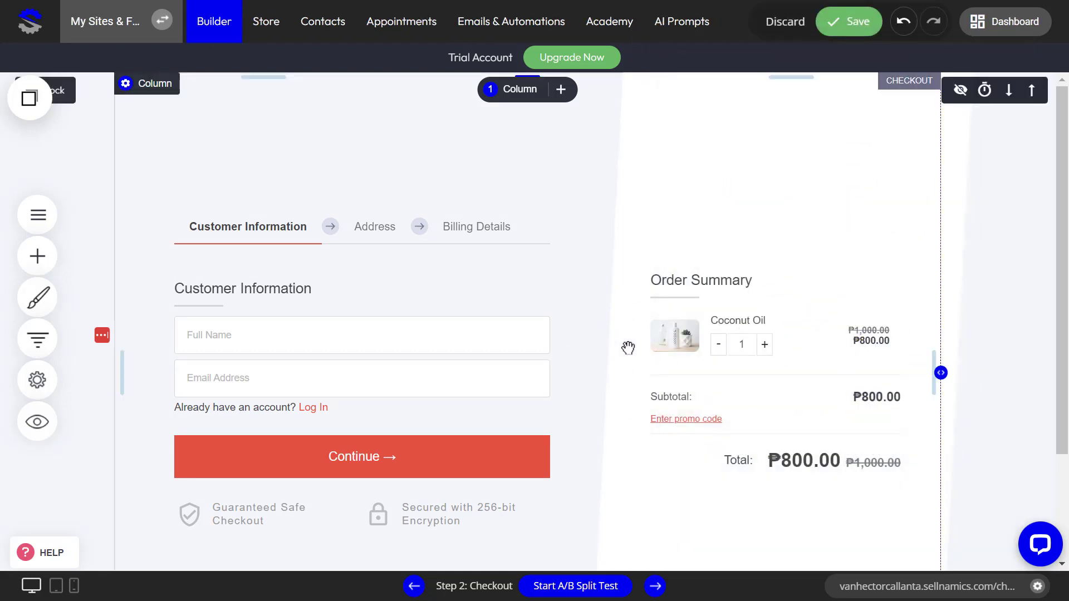
Step: Save the Checkout page, preview it and close the preview
{"action": "left_click", "coordinate": [843, 25]}
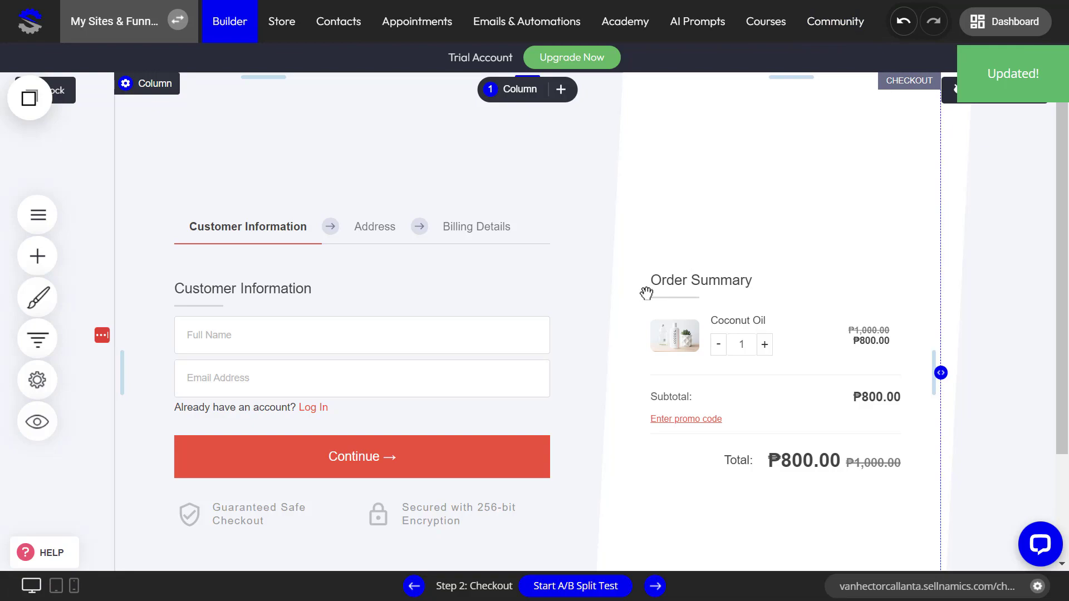
{"action": "left_click", "coordinate": [37, 421]}
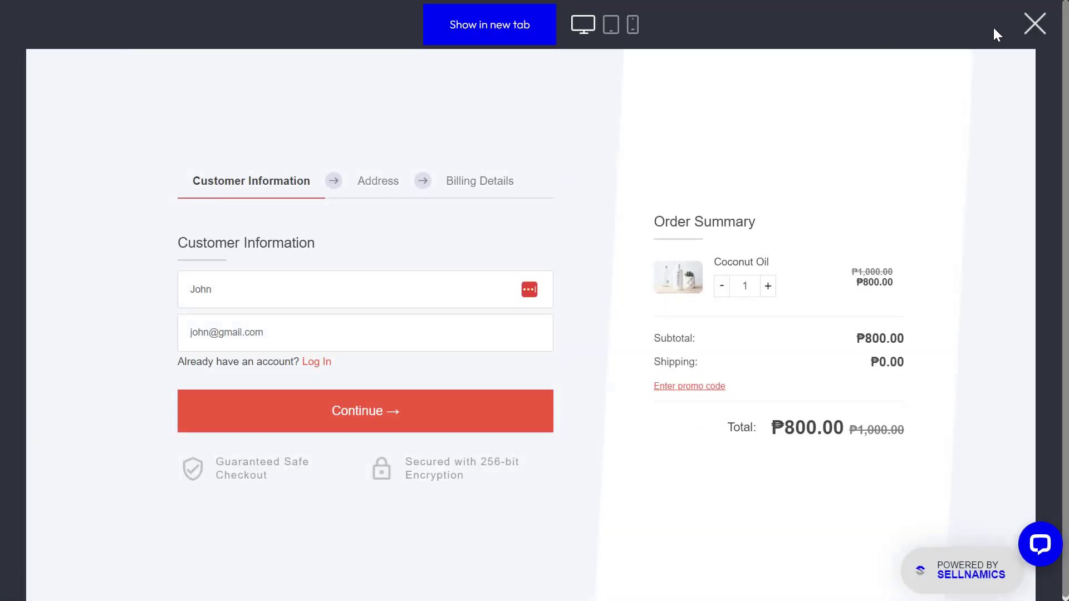
{"action": "left_click", "coordinate": [1032, 30]}
Step: Open the funnel's Product step, preview its page and follow the Grab The Deal offer to the checkout
{"action": "left_click", "coordinate": [35, 336]}
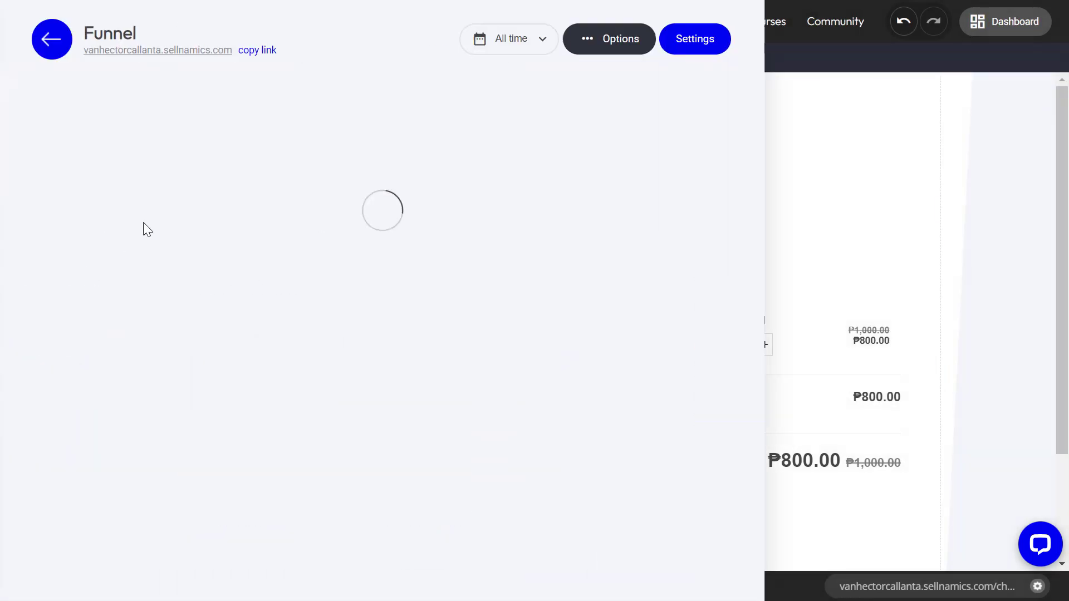
{"action": "left_click", "coordinate": [249, 251]}
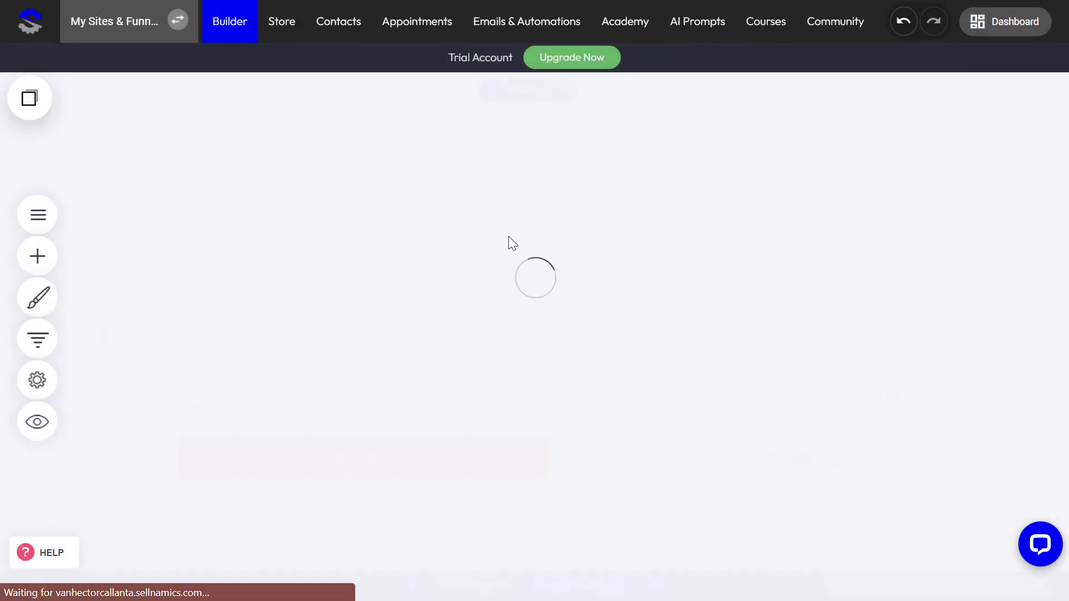
{"action": "scroll", "coordinate": [539, 279], "scroll_direction": "down", "scroll_amount": 3}
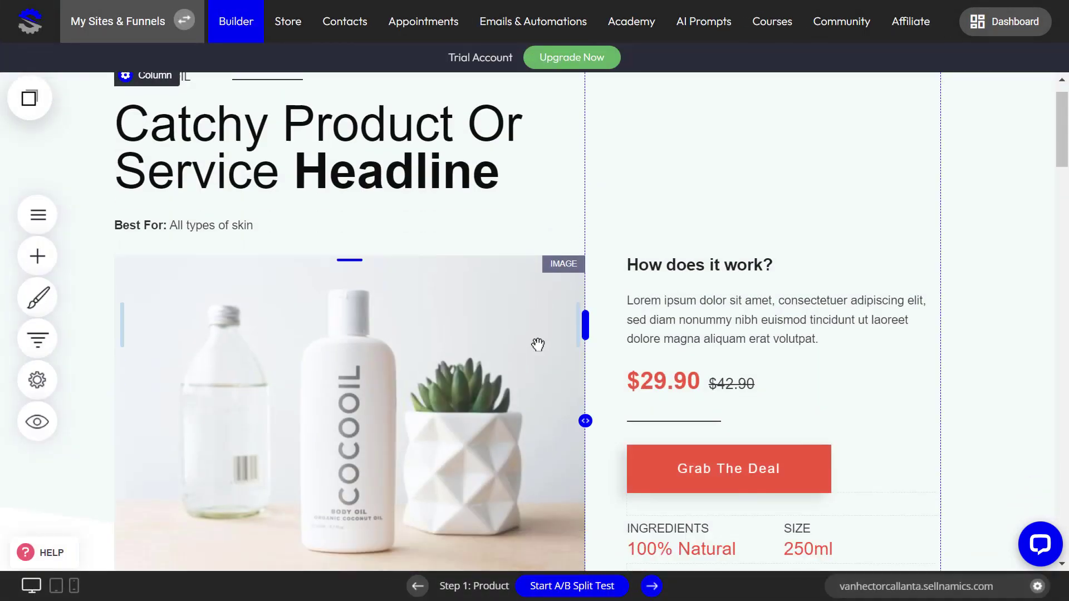
{"action": "left_click", "coordinate": [20, 422]}
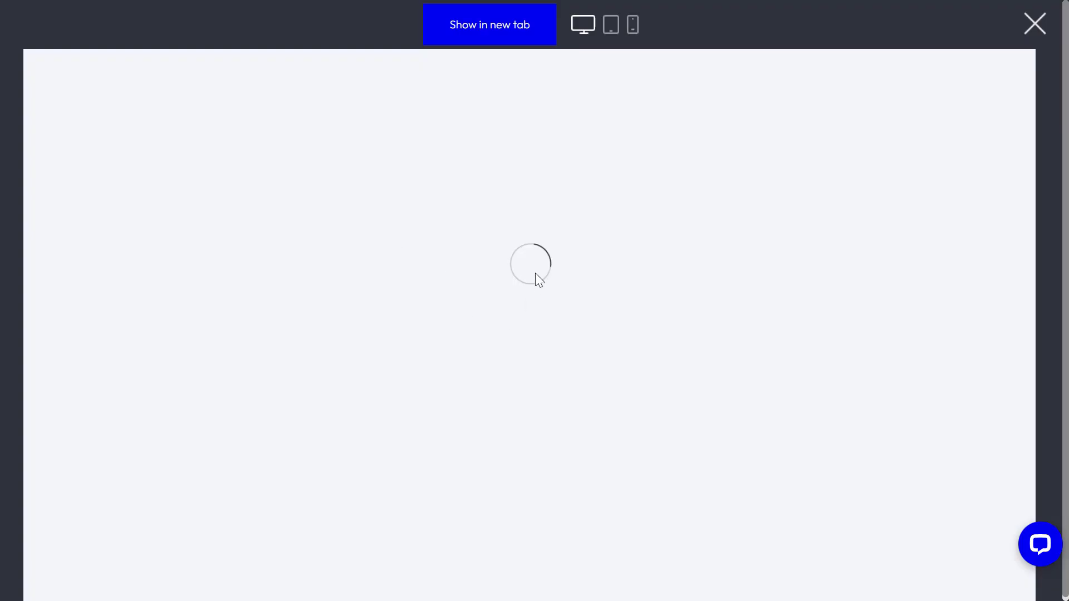
{"action": "scroll", "coordinate": [584, 337], "scroll_direction": "down", "scroll_amount": 5}
{"action": "scroll", "coordinate": [601, 351], "scroll_direction": "up", "scroll_amount": 5}
{"action": "scroll", "coordinate": [604, 351], "scroll_direction": "down", "scroll_amount": 2}
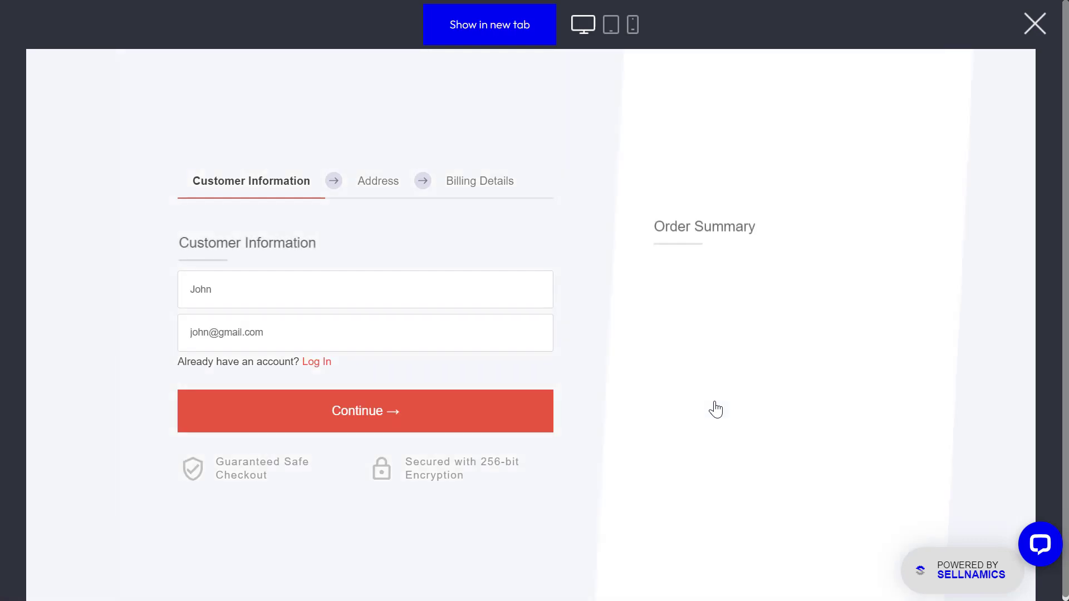
Step: Continue the test checkout to the address stage with the customer's prefilled name and email
{"action": "left_click", "coordinate": [312, 289]}
{"action": "left_click", "coordinate": [275, 297]}
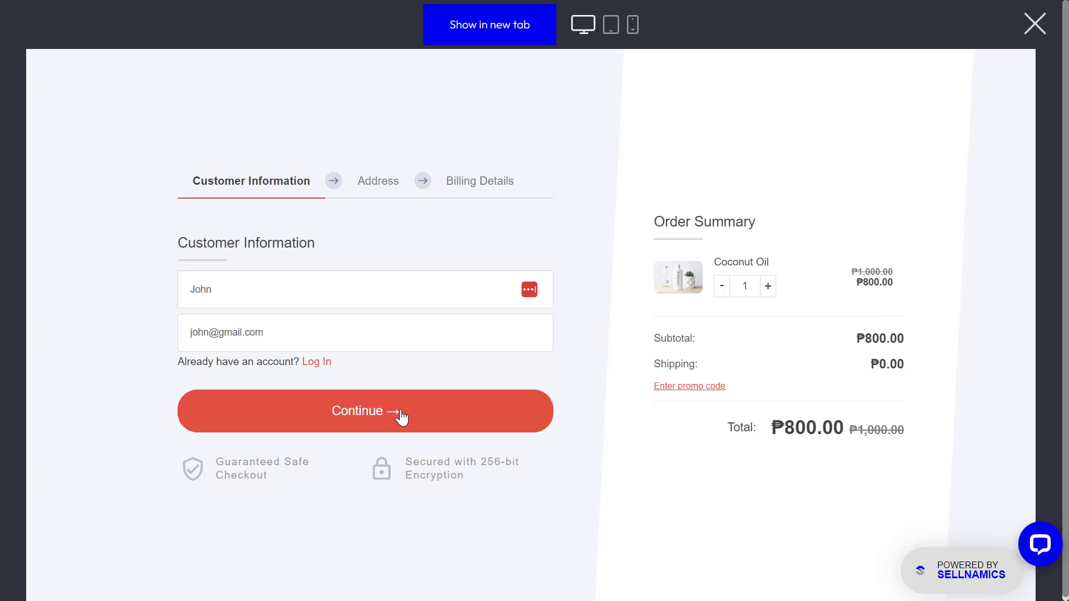
{"action": "left_click", "coordinate": [372, 415]}
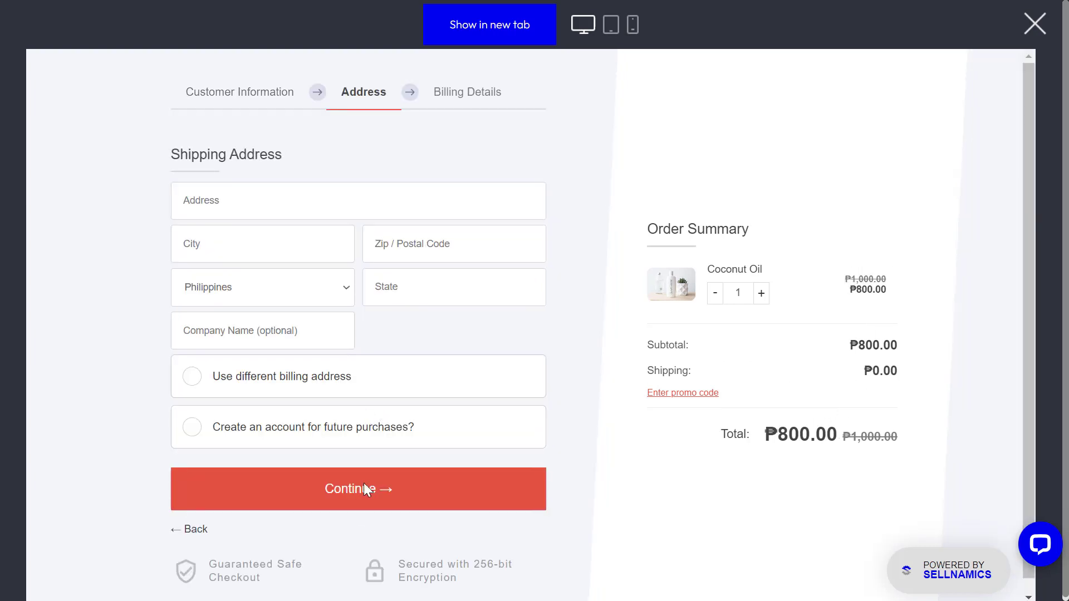
Step: Fill the shipping address, city, postal code and state with placeholder values, continue to billing, and decline saving the address in LastPass
{"action": "left_click", "coordinate": [275, 201]}
{"action": "type", "text": "12"}
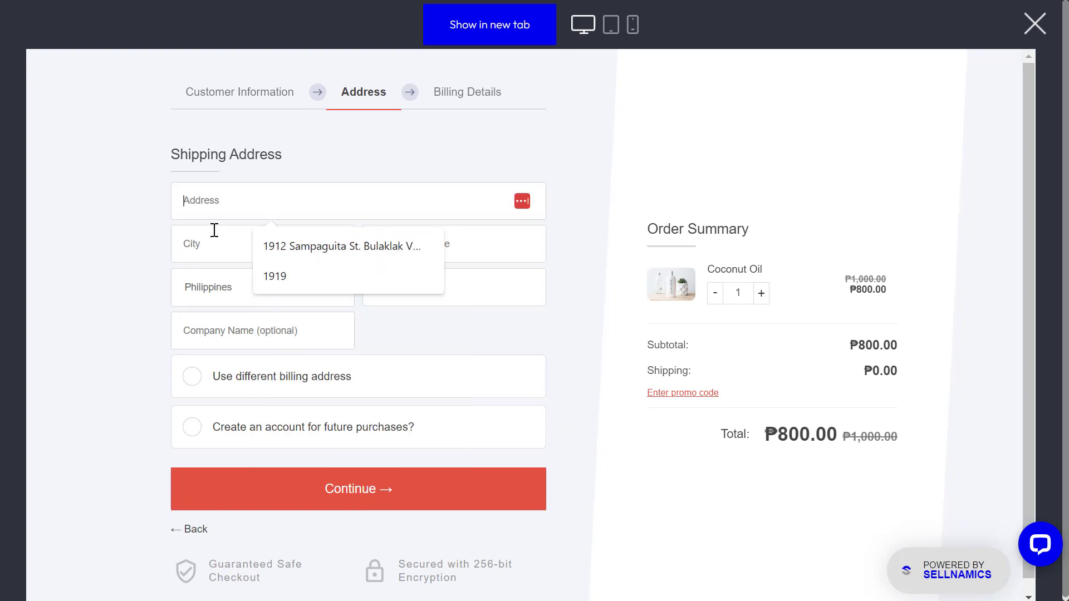
{"action": "left_click", "coordinate": [215, 241]}
{"action": "type", "text": "12"}
{"action": "left_click", "coordinate": [445, 247]}
{"action": "type", "text": "12"}
{"action": "left_click", "coordinate": [389, 287]}
{"action": "type", "text": "12"}
{"action": "left_click", "coordinate": [263, 289]}
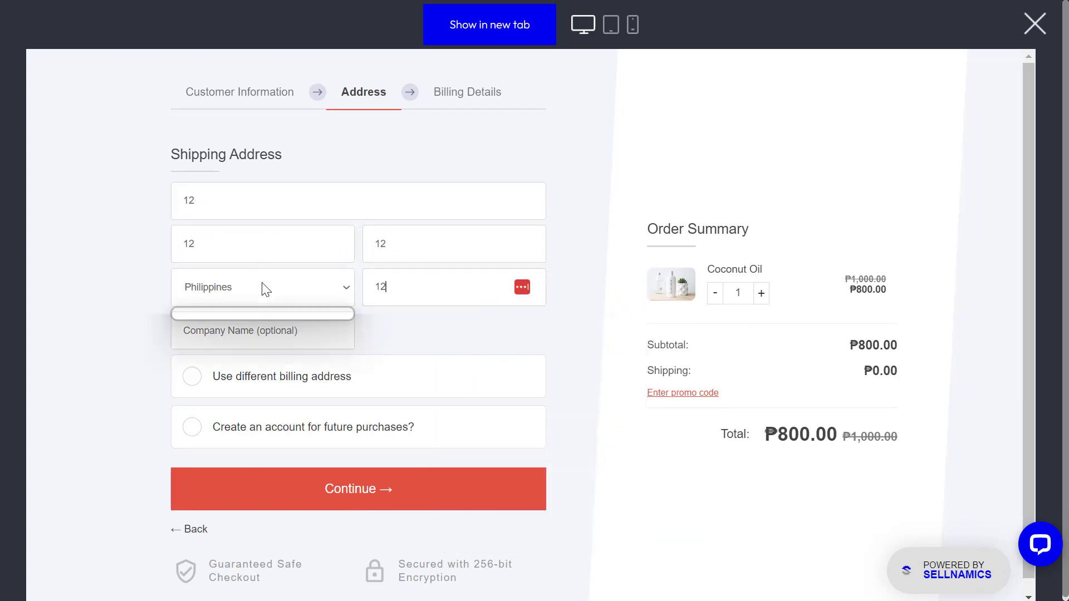
{"action": "left_click", "coordinate": [267, 291]}
{"action": "scroll", "coordinate": [420, 348], "scroll_direction": "down", "scroll_amount": 1}
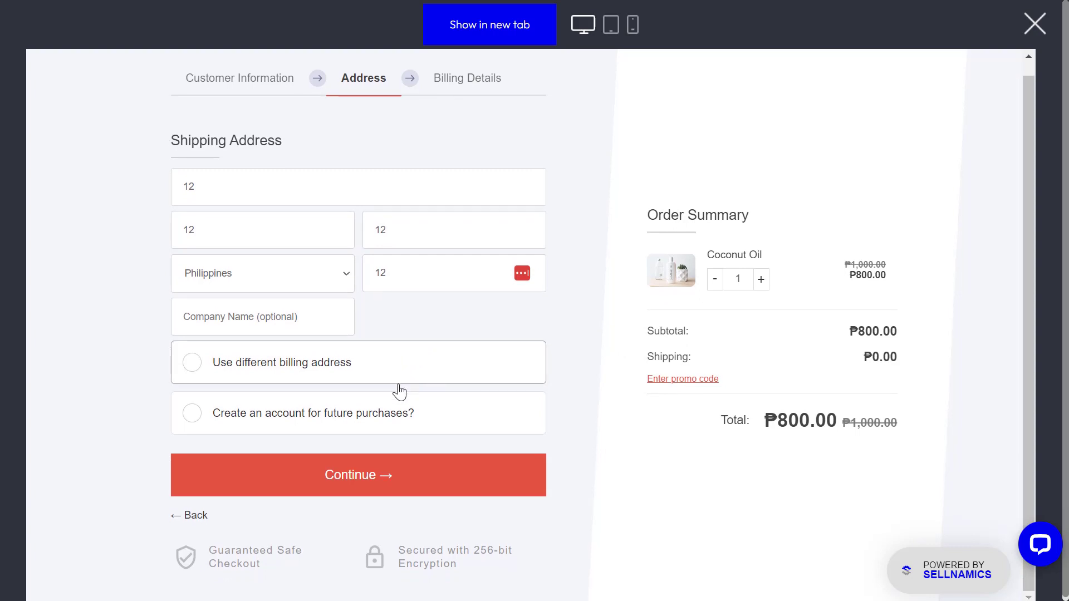
{"action": "left_click", "coordinate": [352, 483]}
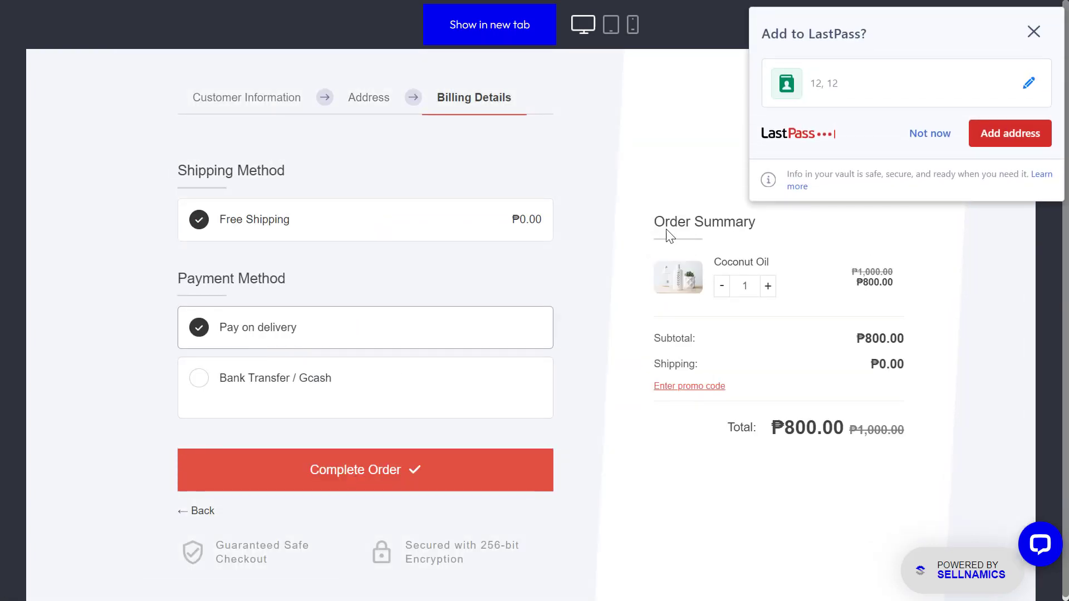
{"action": "left_click", "coordinate": [920, 135]}
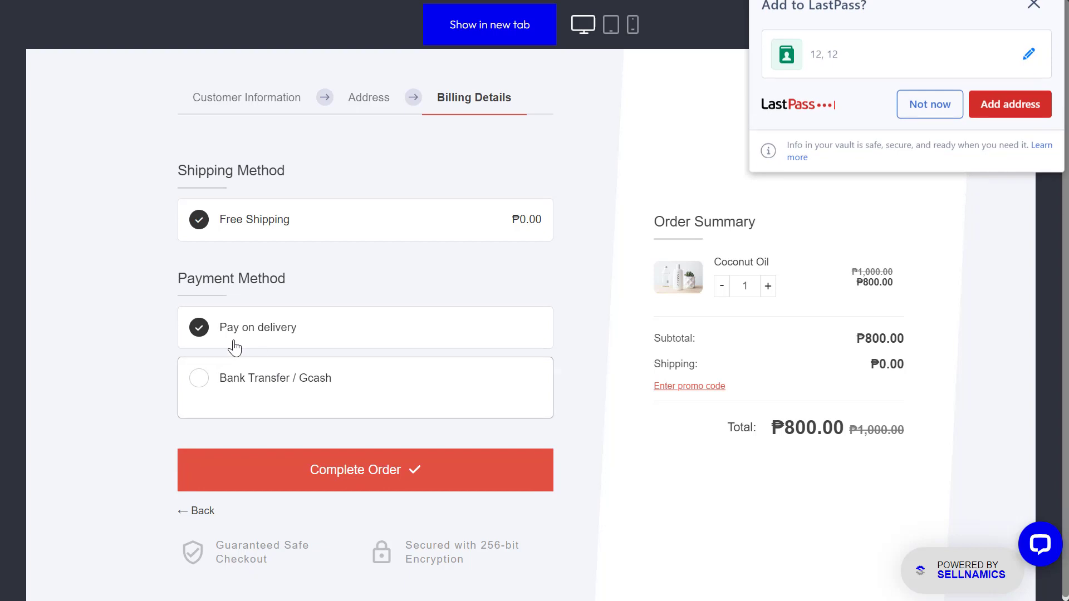
Step: Complete the test order with Pay on delivery after trying the Bank Transfer / Gcash option, and close the preview
{"action": "left_click", "coordinate": [199, 386]}
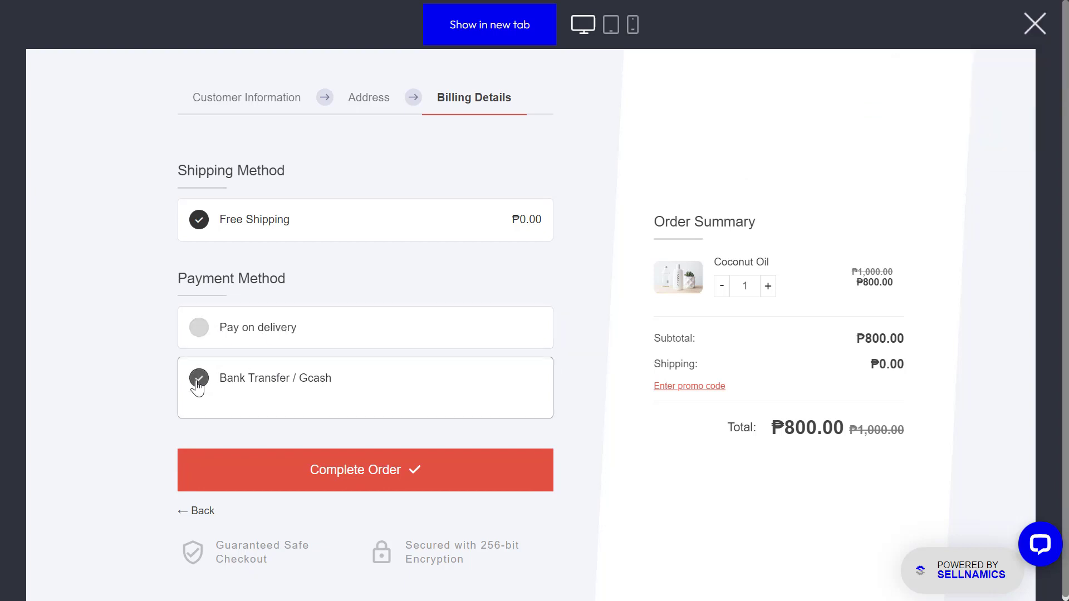
{"action": "left_click", "coordinate": [200, 332]}
{"action": "left_click", "coordinate": [383, 483]}
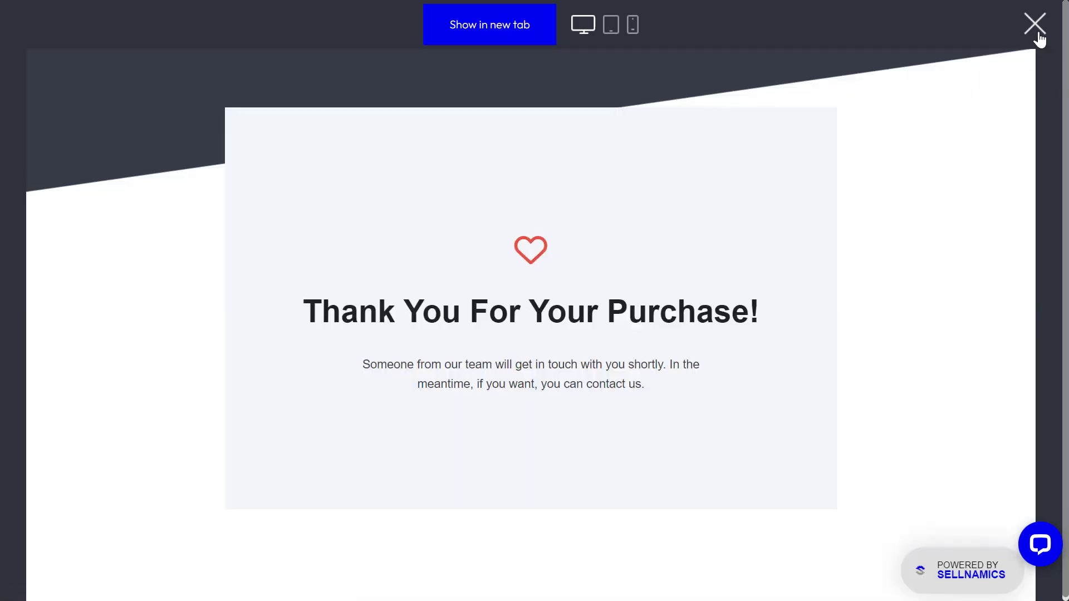
{"action": "left_click", "coordinate": [1035, 29]}
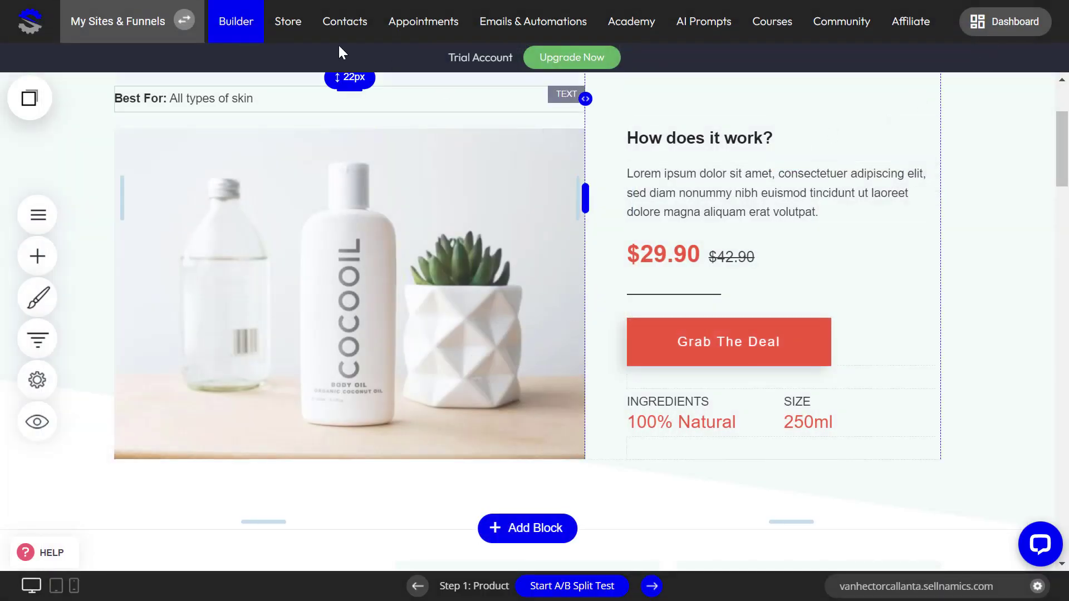
Step: Open the store's orders and view the payment and status options available for the test order
{"action": "left_click", "coordinate": [289, 31]}
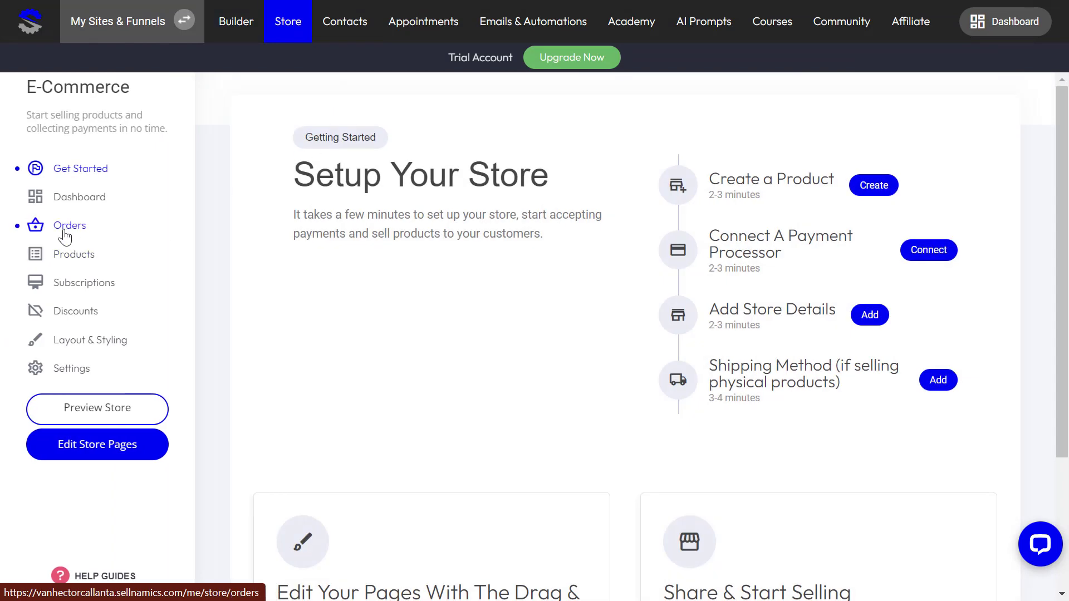
{"action": "left_click", "coordinate": [62, 224]}
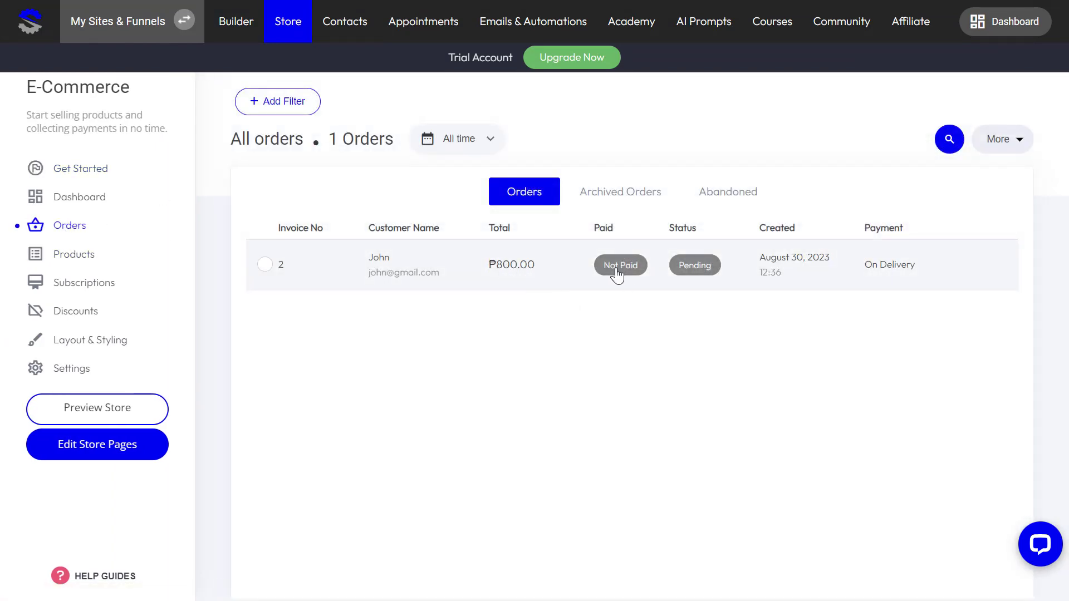
{"action": "left_click", "coordinate": [618, 271]}
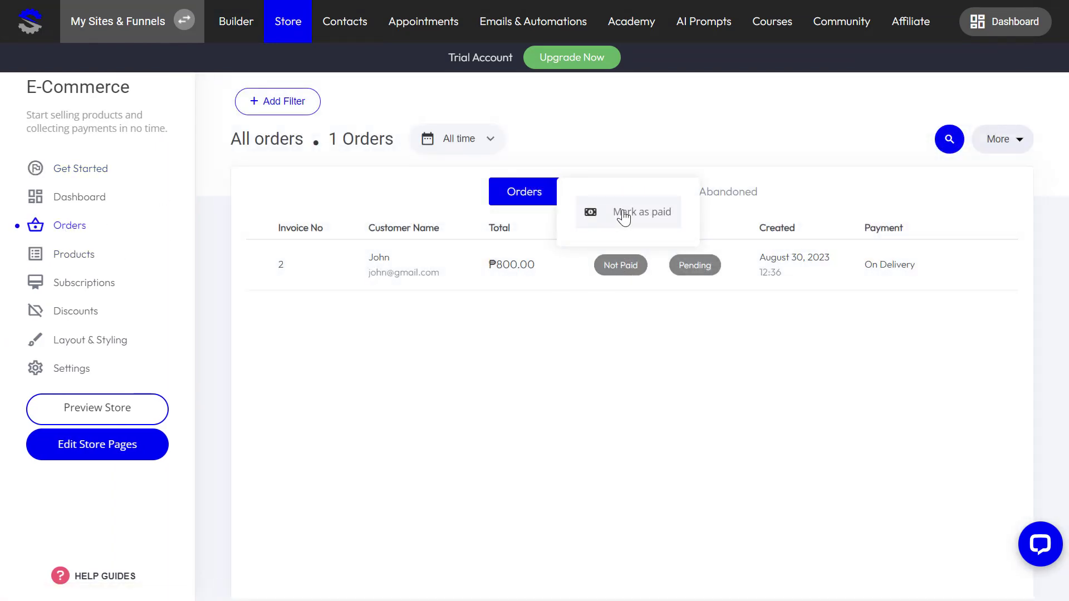
{"action": "left_click", "coordinate": [695, 272]}
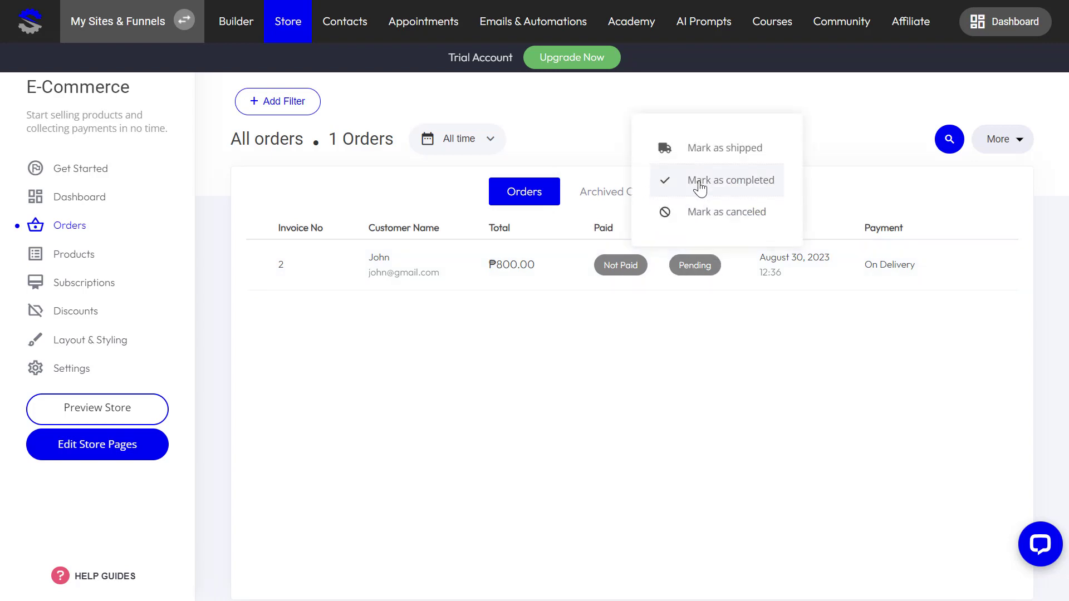